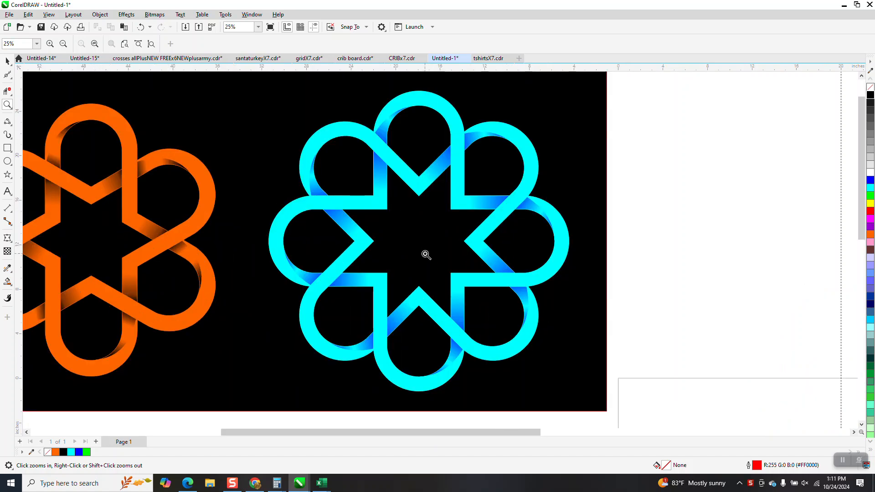
Draw an eight-pointed star about 16.58 inches wide, centred on the page where the guidelines cross
{"action": "scroll", "coordinate": [419, 250], "scroll_direction": "down", "scroll_amount": 4}
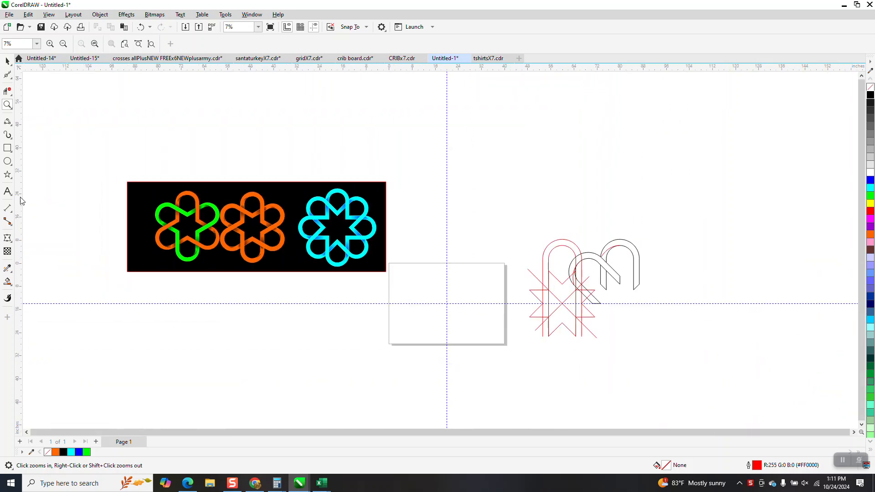
{"action": "left_click_drag", "start_coordinate": [352, 247], "coordinate": [513, 344]}
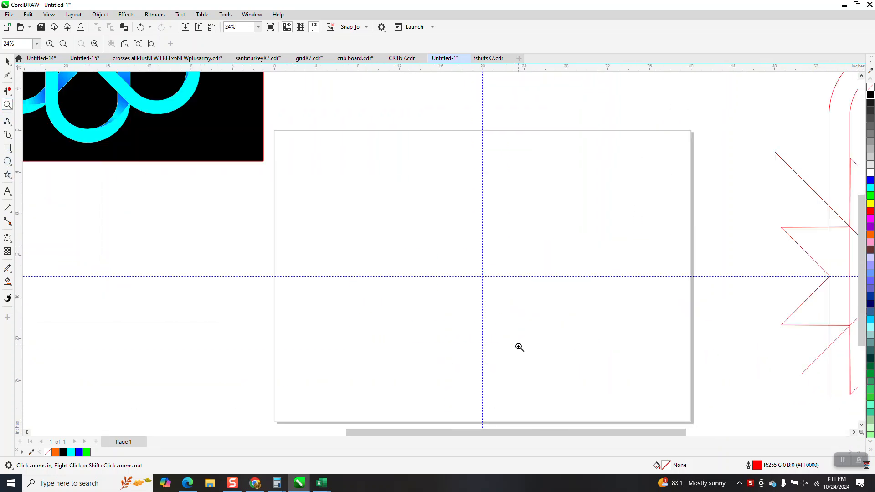
{"action": "left_click", "coordinate": [10, 177]}
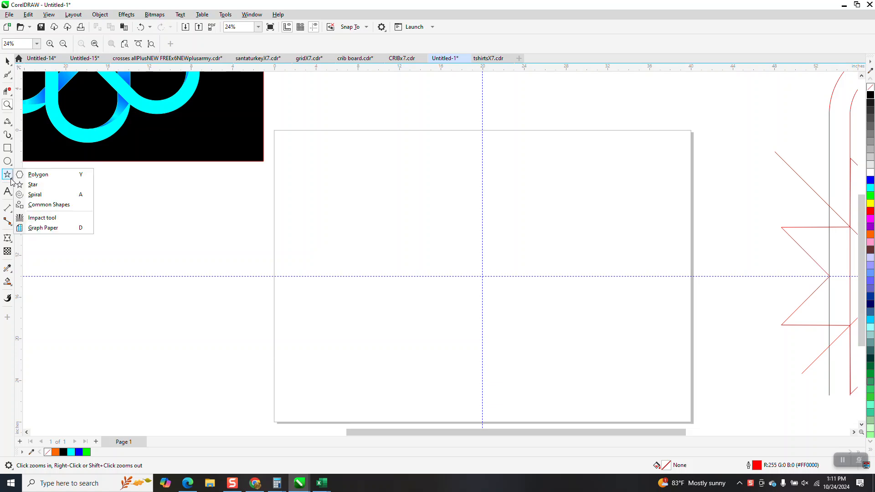
{"action": "left_click", "coordinate": [35, 184]}
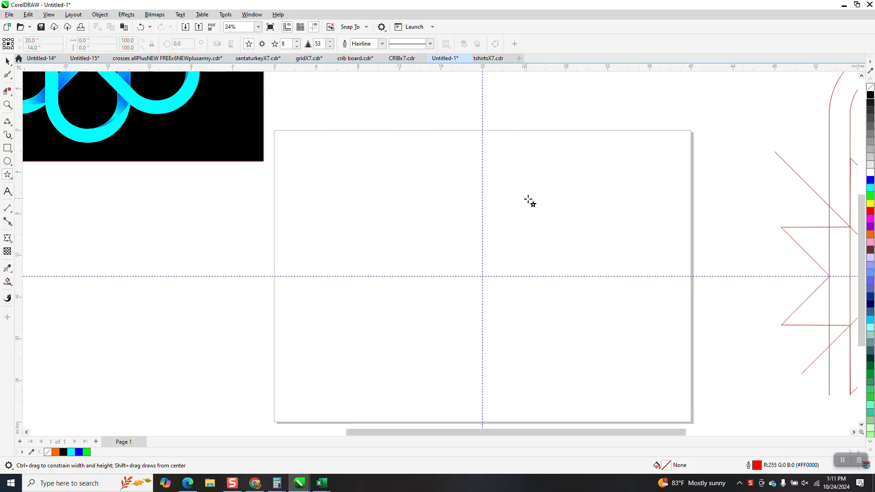
{"action": "left_click_drag", "start_coordinate": [553, 204], "coordinate": [464, 375]}
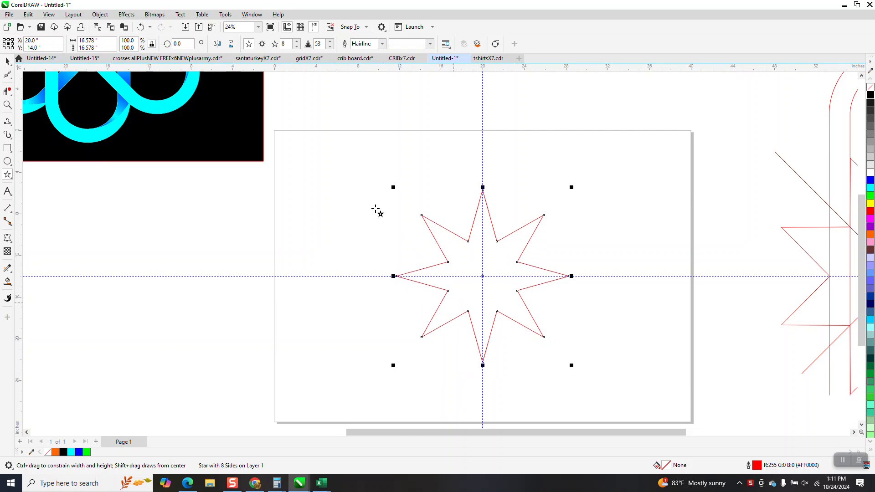
Set the star's sharpness to 37 and rotate it 22.5 degrees
{"action": "left_click", "coordinate": [330, 46]}
{"action": "left_click", "coordinate": [329, 46]}
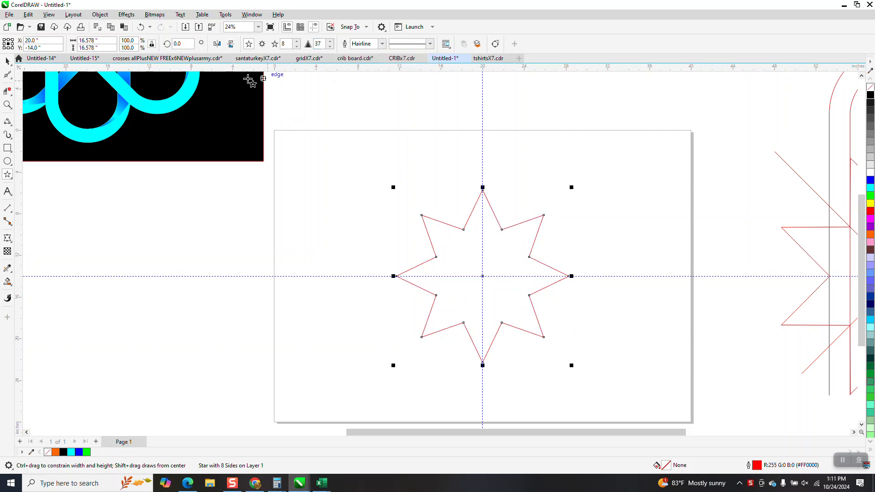
{"action": "left_click", "coordinate": [182, 44]}
{"action": "type", "text": "22.5"}
{"action": "key", "text": "Return"}
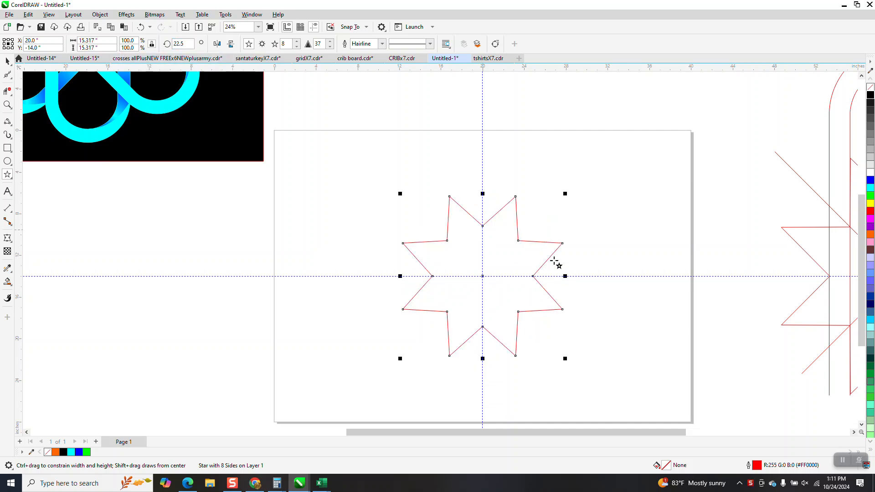
Place a vertical guideline through the star's upper-right inner corner
{"action": "left_click_drag", "start_coordinate": [20, 209], "coordinate": [519, 246]}
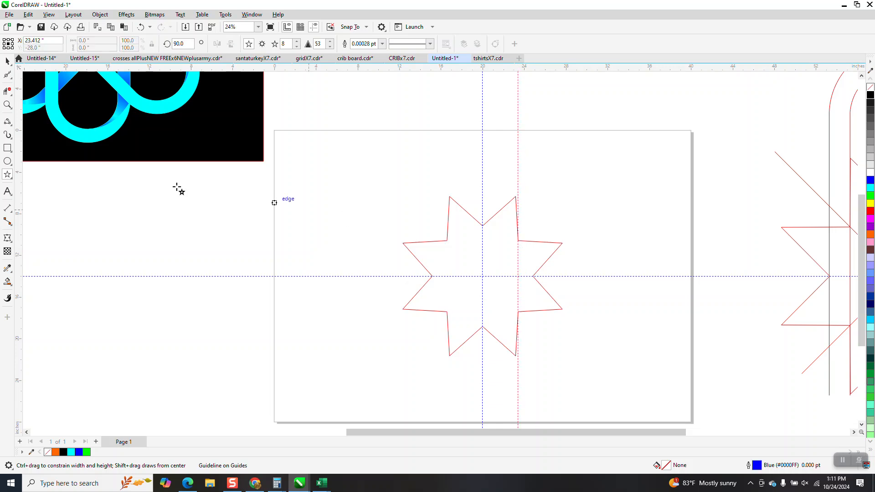
{"action": "left_click", "coordinate": [7, 104]}
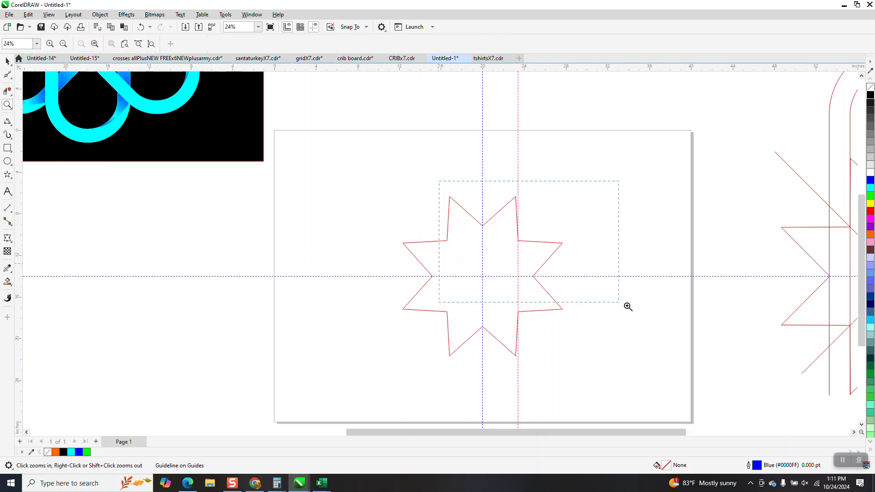
{"action": "left_click_drag", "start_coordinate": [603, 296], "coordinate": [603, 296]}
{"action": "left_click", "coordinate": [7, 60]}
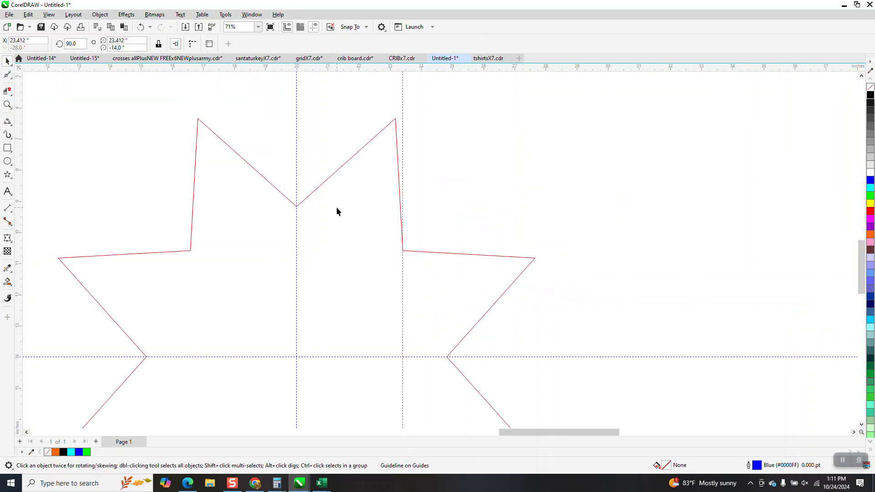
{"action": "scroll", "coordinate": [337, 208], "scroll_direction": "down", "scroll_amount": 1}
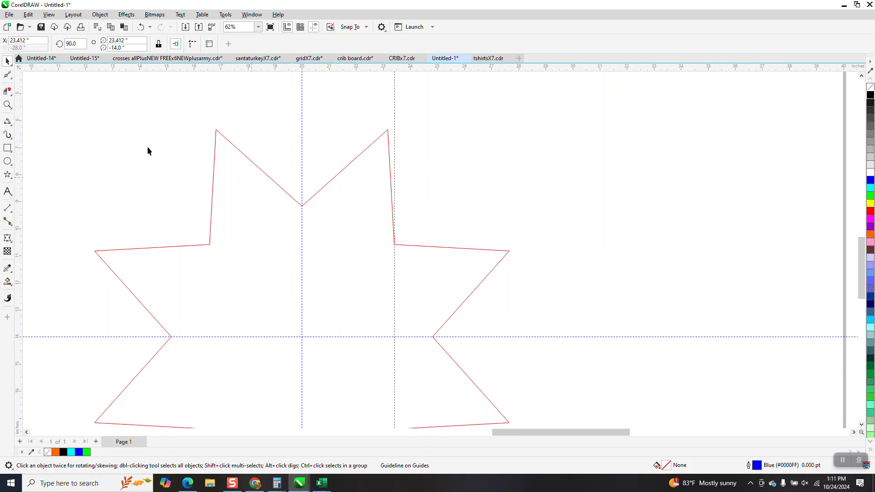
Adjust the star's sharpness to 41 so its upper-right side edge runs vertical
{"action": "left_click", "coordinate": [388, 137]}
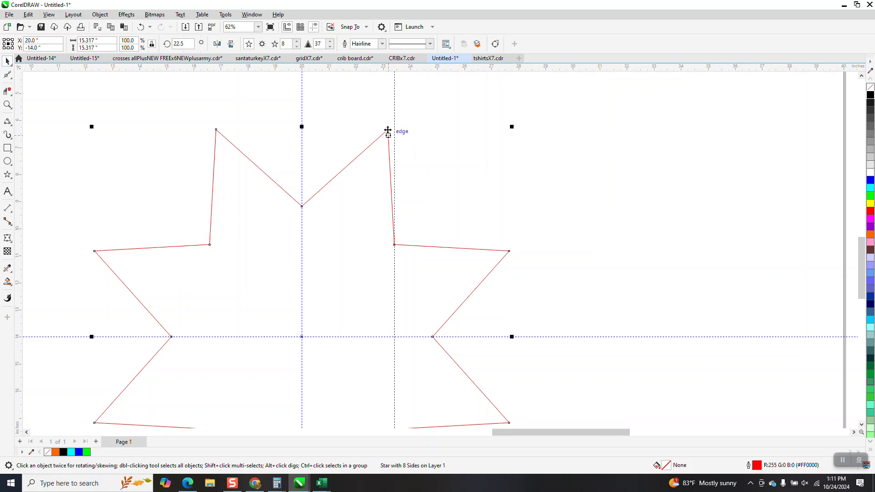
{"action": "left_click", "coordinate": [330, 47]}
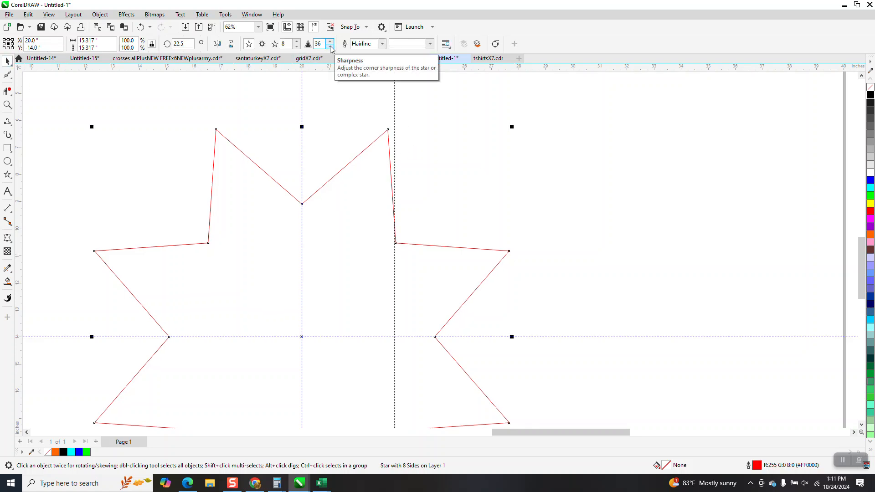
{"action": "left_click", "coordinate": [331, 42]}
{"action": "left_click", "coordinate": [330, 41]}
{"action": "left_click", "coordinate": [330, 42]}
{"action": "left_click", "coordinate": [330, 42]}
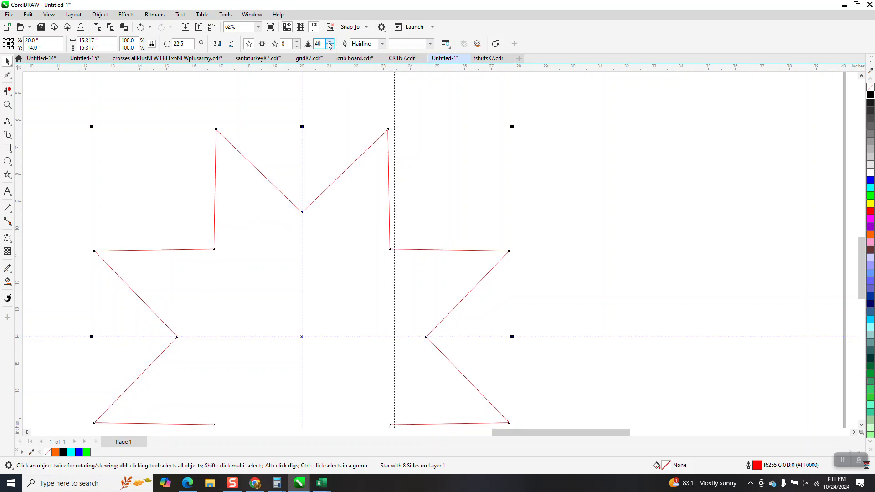
{"action": "left_click", "coordinate": [329, 42]}
Align the extra vertical guideline with the star's upper-right side edge to check it, then delete the guideline
{"action": "left_click_drag", "start_coordinate": [395, 182], "coordinate": [387, 183]}
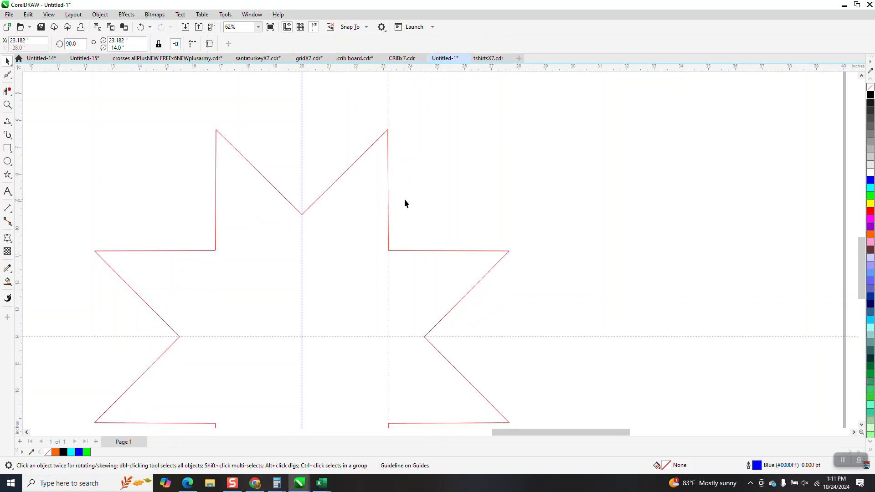
{"action": "key", "text": "Delete"}
{"action": "scroll", "coordinate": [403, 198], "scroll_direction": "down", "scroll_amount": 5}
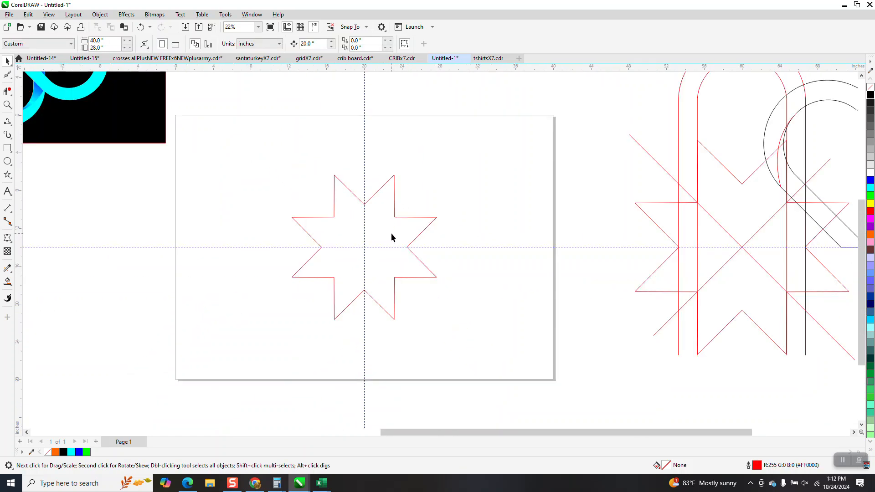
Scale the star down proportionally about its centre
{"action": "left_click_drag", "start_coordinate": [481, 360], "coordinate": [480, 363]}
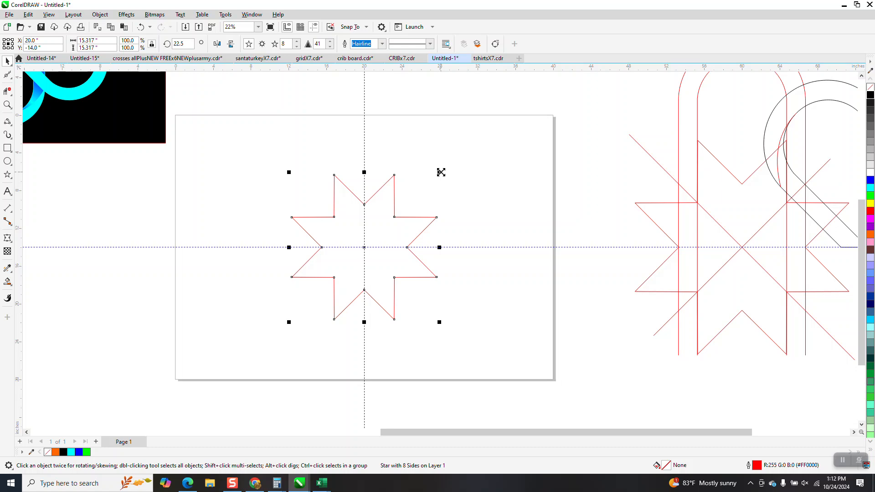
{"action": "left_click_drag", "start_coordinate": [441, 173], "coordinate": [422, 203]}
{"action": "left_click", "coordinate": [6, 106]}
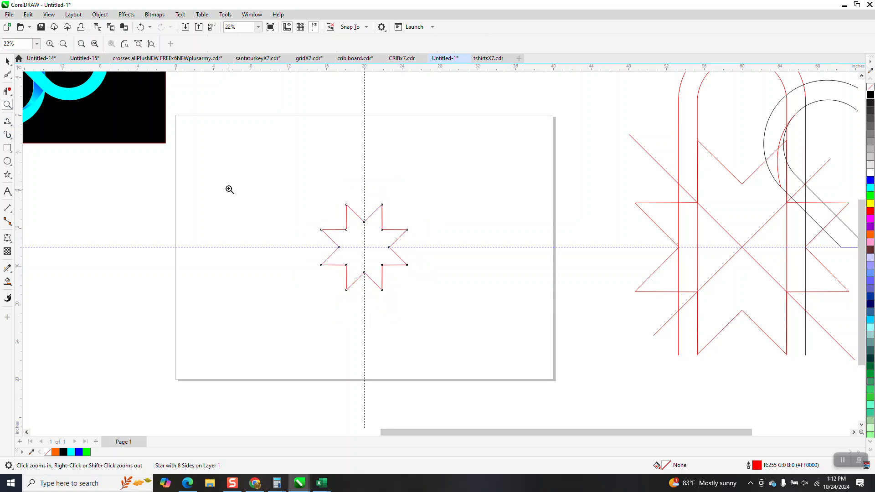
{"action": "left_click_drag", "start_coordinate": [470, 323], "coordinate": [482, 342]}
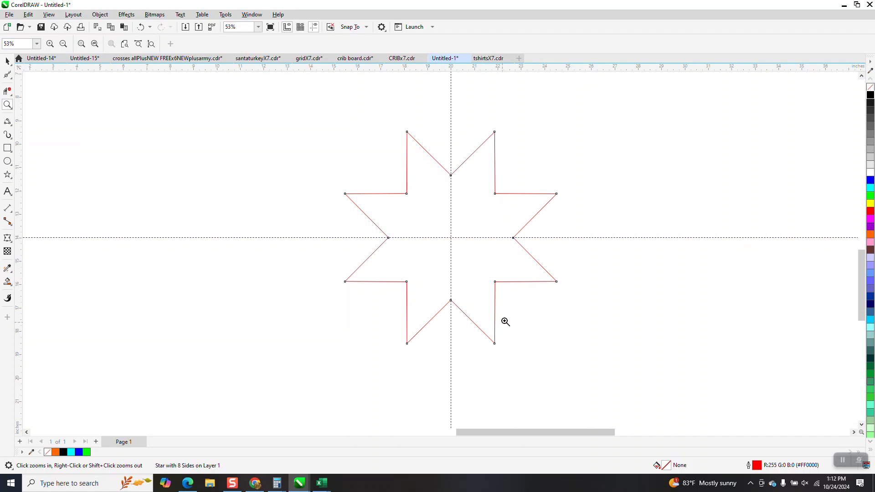
Draw a straight diagonal line through the star's centre from its lower-right inner corner to its upper-left inner corner
{"action": "scroll", "coordinate": [212, 302], "scroll_direction": "down", "scroll_amount": 1}
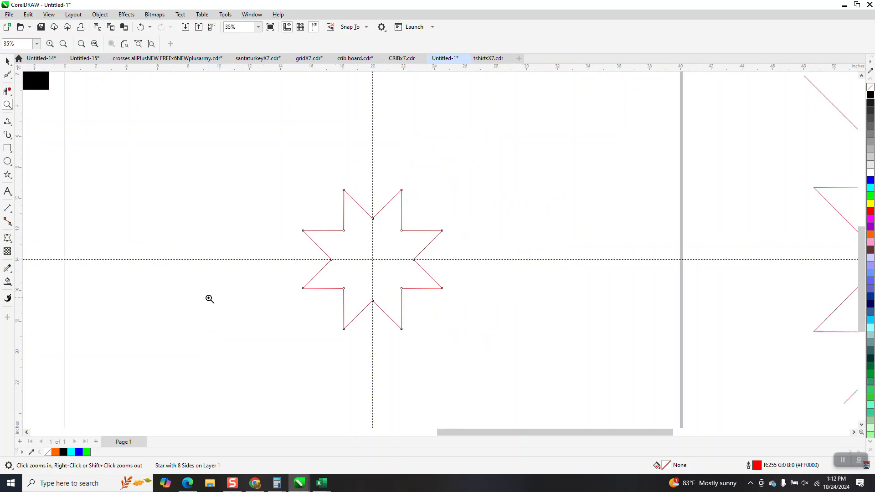
{"action": "scroll", "coordinate": [553, 296], "scroll_direction": "down", "scroll_amount": 1}
{"action": "scroll", "coordinate": [679, 301], "scroll_direction": "down", "scroll_amount": 1}
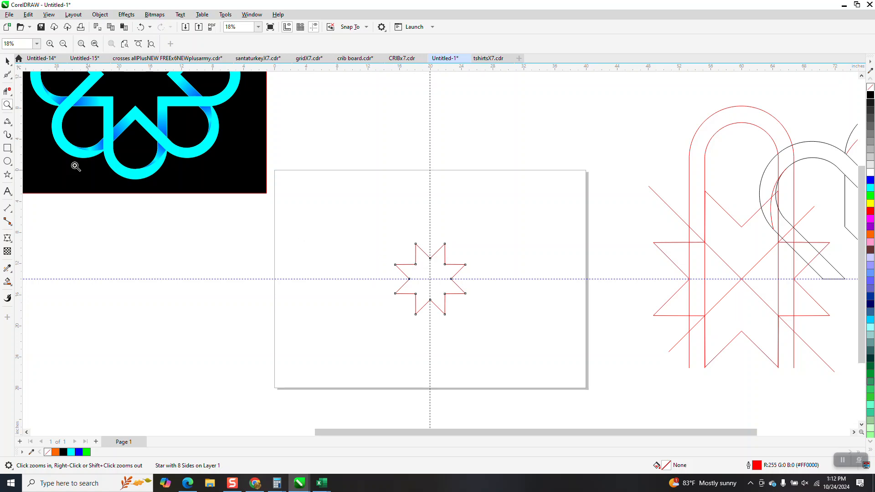
{"action": "left_click_drag", "start_coordinate": [382, 213], "coordinate": [506, 337]}
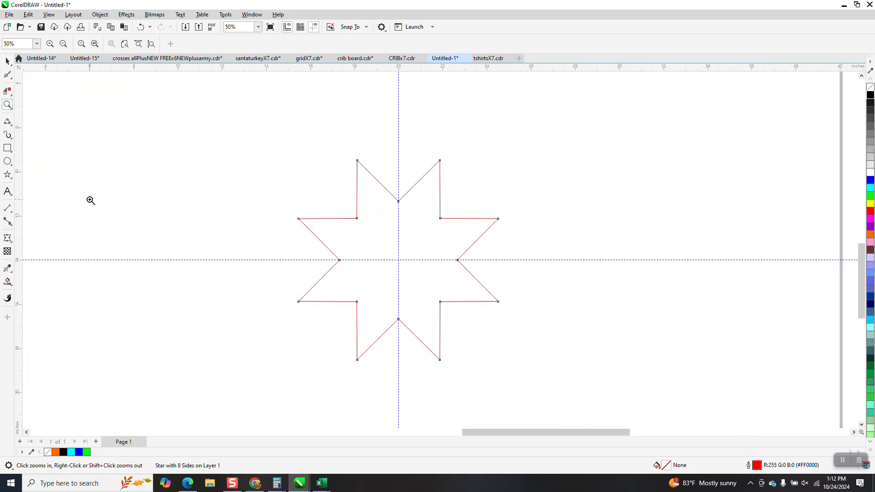
{"action": "left_click", "coordinate": [12, 128]}
{"action": "left_click", "coordinate": [24, 133]}
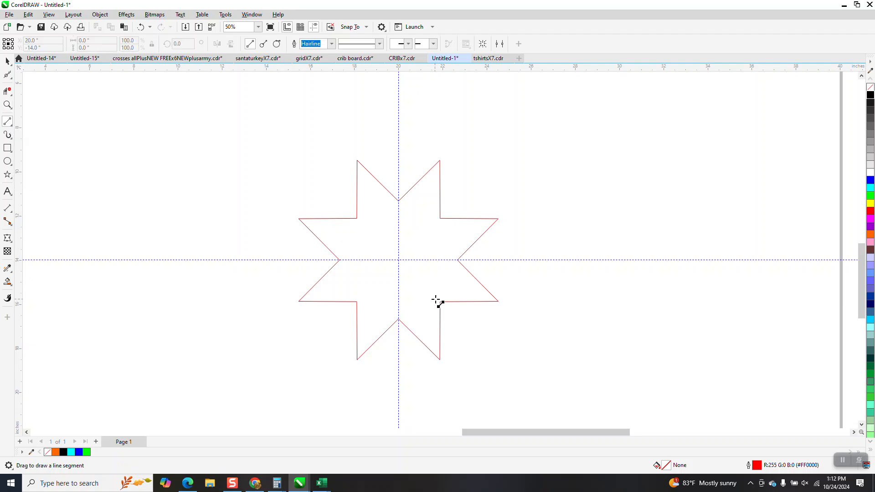
{"action": "left_click_drag", "start_coordinate": [440, 301], "coordinate": [357, 219]}
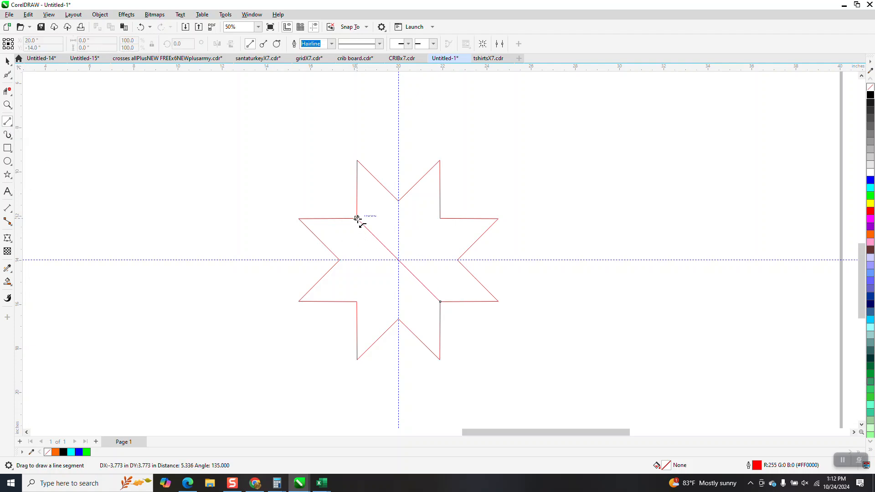
Stretch the diagonal from its centre to about 7.67 inches wide and add a horizontally mirrored copy crossing it
{"action": "key", "text": "space"}
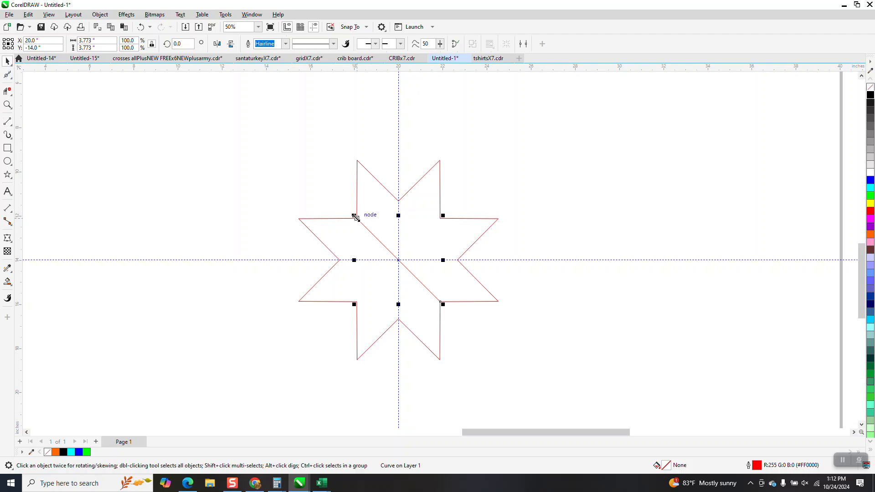
{"action": "left_click_drag", "start_coordinate": [356, 217], "coordinate": [299, 174]}
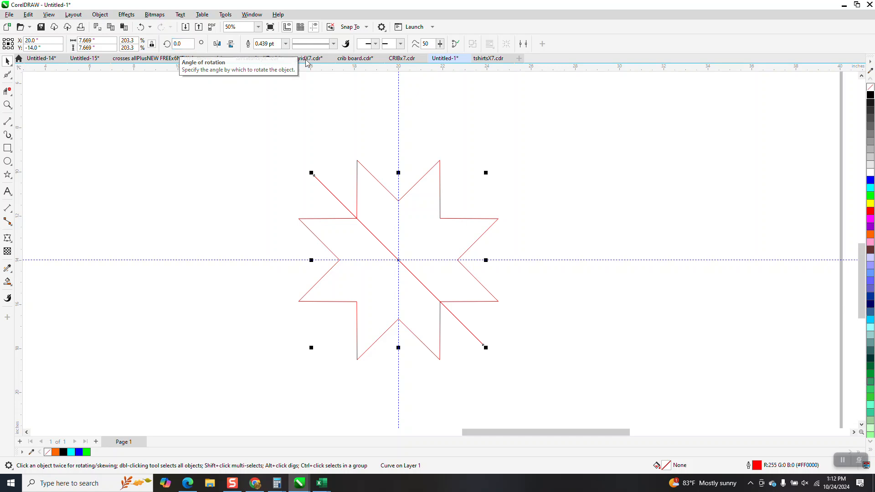
{"action": "left_click", "coordinate": [218, 43]}
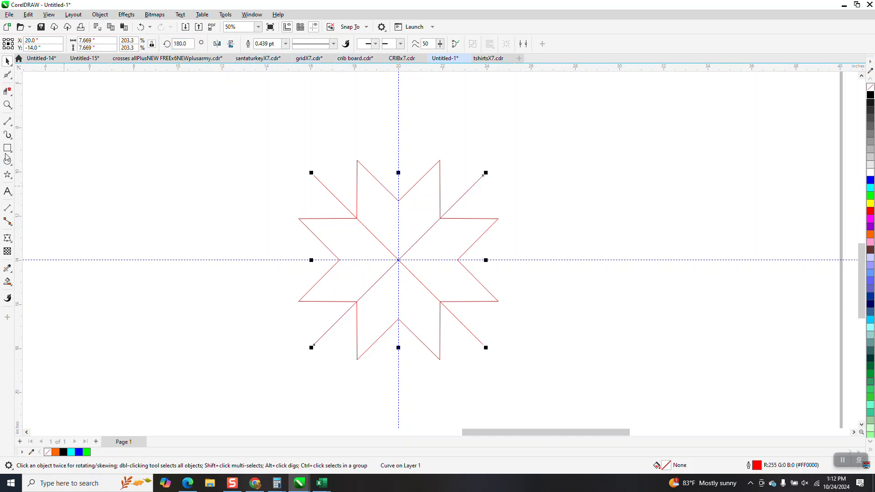
Draw a vertical line about 13.9 inches long, snap it to the star's upper-left inner corner, and copy it to the upper-right inner corner
{"action": "left_click", "coordinate": [8, 121]}
{"action": "left_click_drag", "start_coordinate": [248, 110], "coordinate": [245, 419]}
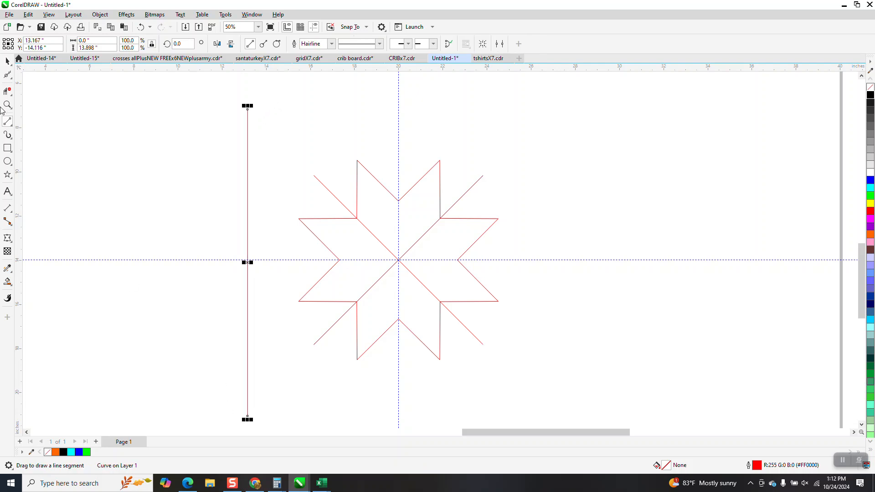
{"action": "key", "text": "space"}
{"action": "left_click_drag", "start_coordinate": [250, 265], "coordinate": [357, 220]}
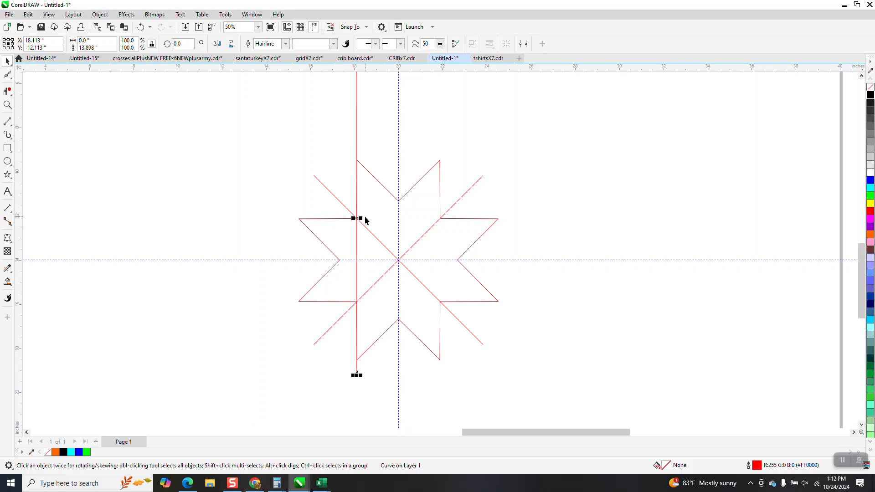
{"action": "left_click_drag", "start_coordinate": [358, 220], "coordinate": [442, 226]}
{"action": "scroll", "coordinate": [346, 235], "scroll_direction": "down", "scroll_amount": 1}
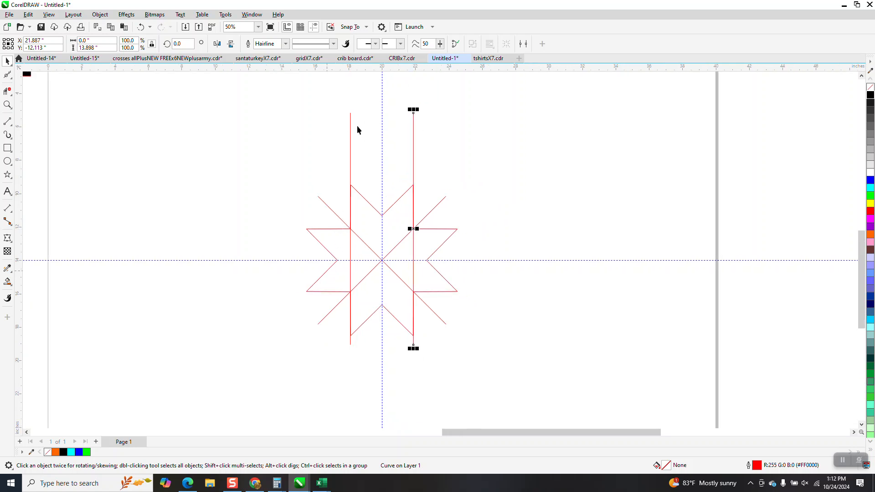
Set the nudge distance to 1 inch and try offsetting a duplicate of the right vertical line outward by that distance
{"action": "left_click", "coordinate": [460, 153]}
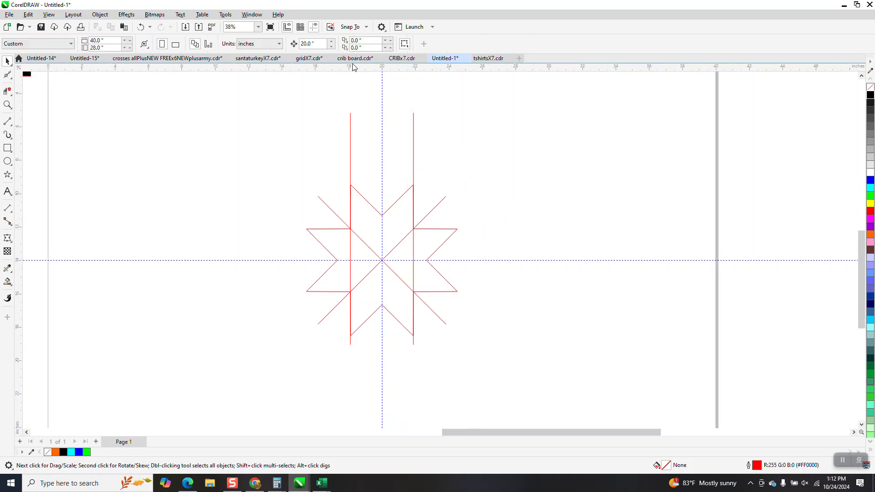
{"action": "double_click", "coordinate": [310, 44]}
{"action": "type", "text": "1"}
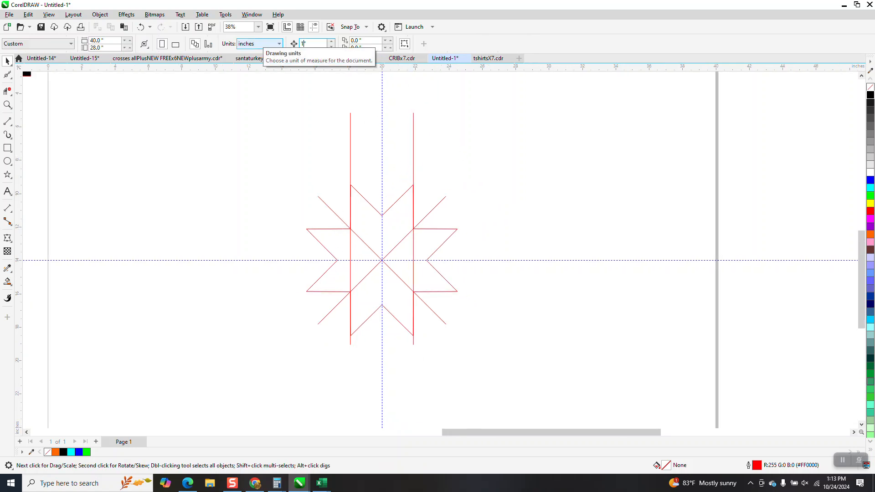
{"action": "left_click", "coordinate": [413, 149]}
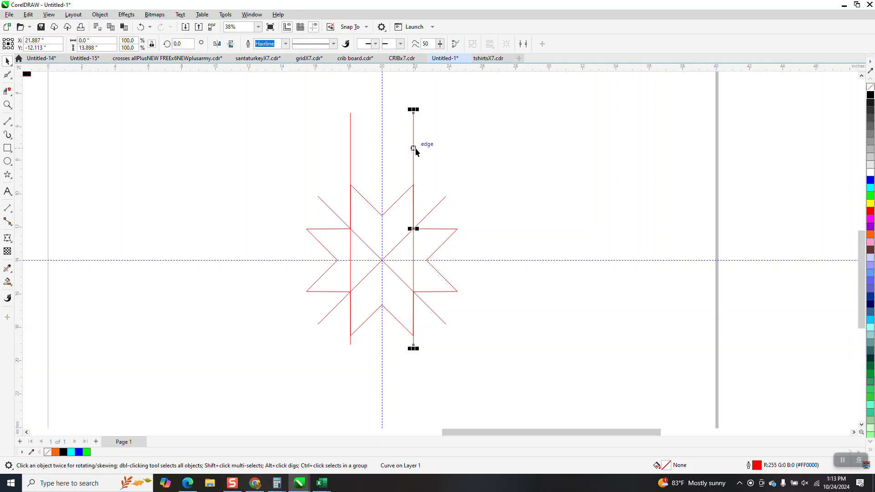
{"action": "key", "text": "KP_Add"}
{"action": "key", "text": "Right"}
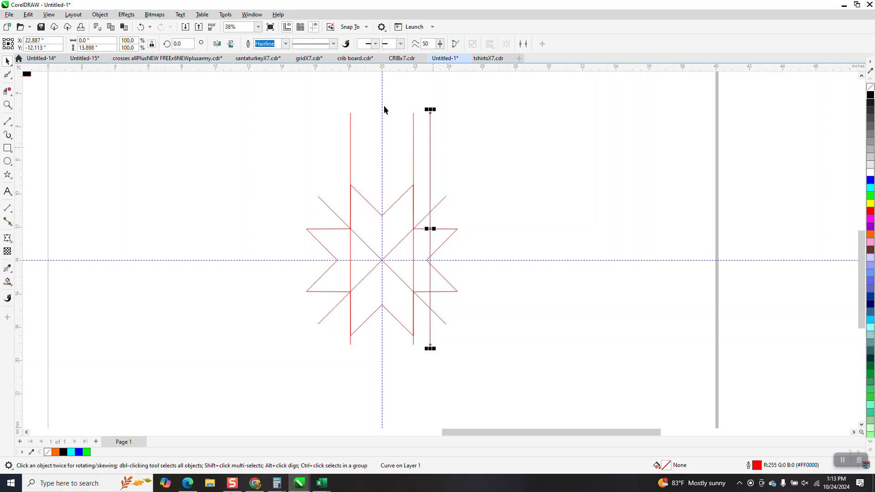
Undo the 1-inch offset, and place duplicates of both vertical lines outward using a nudge distance of 0.75 inch
{"action": "left_click", "coordinate": [141, 27]}
{"action": "left_click", "coordinate": [317, 81]}
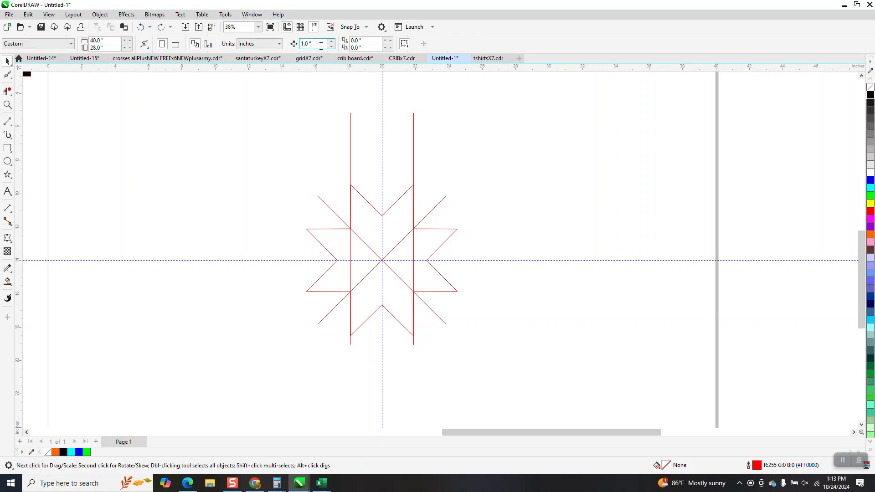
{"action": "key", "text": "BackSpace"}
{"action": "key", "text": "Return"}
{"action": "left_click", "coordinate": [413, 151]}
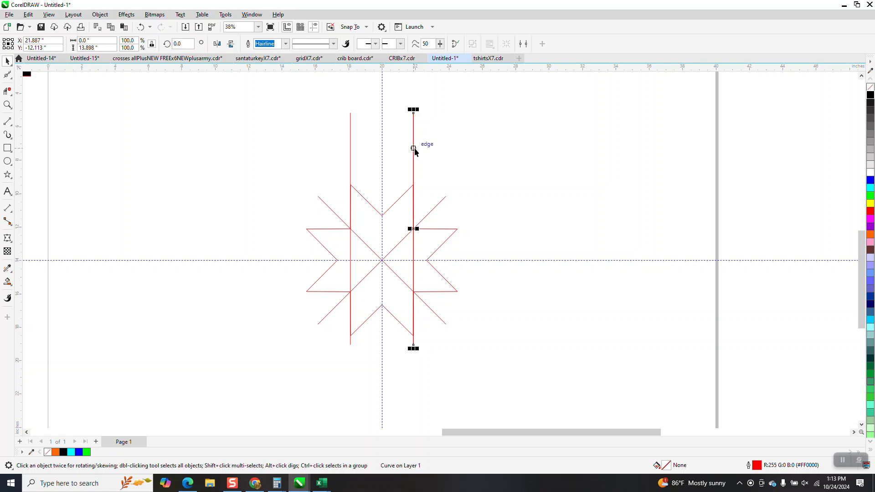
{"action": "key", "text": "KP_Add"}
{"action": "key", "text": "Right"}
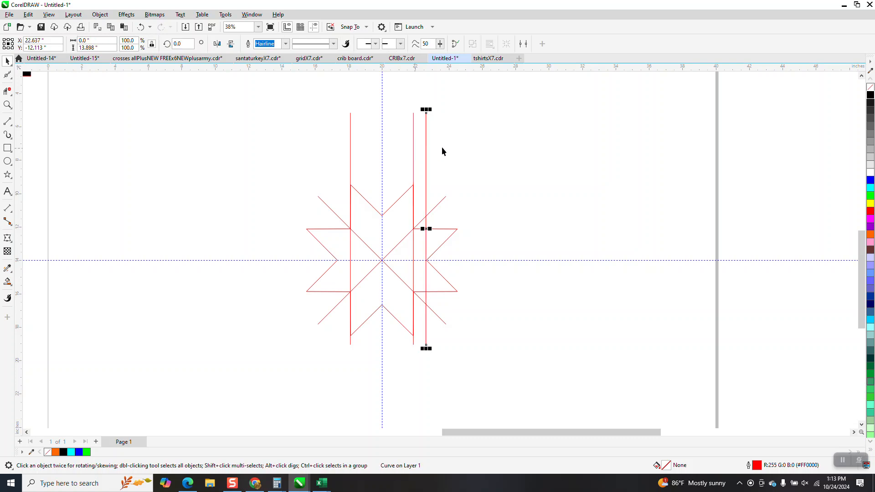
{"action": "left_click", "coordinate": [350, 151]}
{"action": "key", "text": "KP_Add"}
{"action": "key", "text": "Left"}
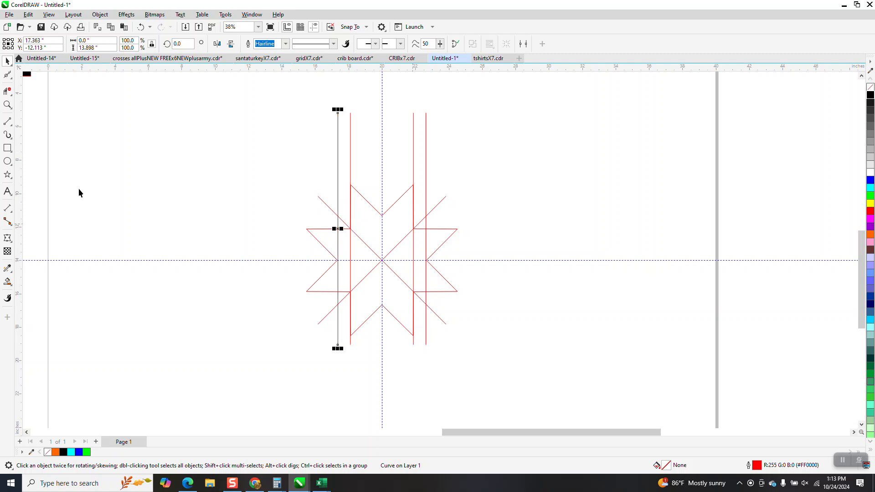
Draw a horizontal line about 16.1 inches long above the star and centre it on the vertical guideline, crossing the upper parts of the vertical lines
{"action": "left_click", "coordinate": [8, 104]}
{"action": "left_click_drag", "start_coordinate": [294, 91], "coordinate": [526, 305]}
{"action": "scroll", "coordinate": [437, 299], "scroll_direction": "down", "scroll_amount": 1}
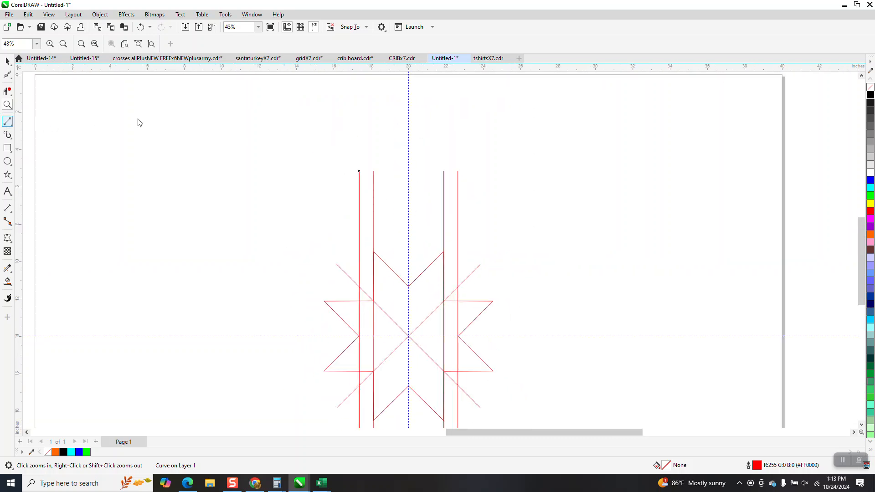
{"action": "left_click_drag", "start_coordinate": [211, 139], "coordinate": [512, 139]}
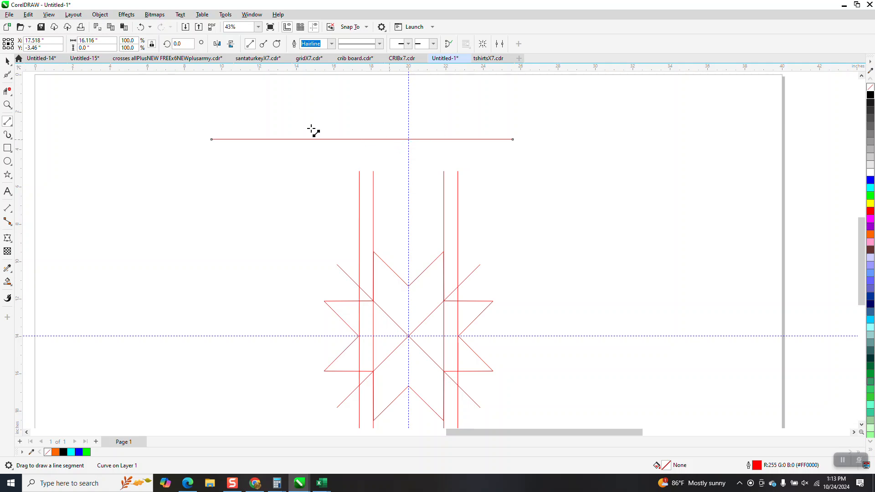
{"action": "left_click", "coordinate": [7, 61]}
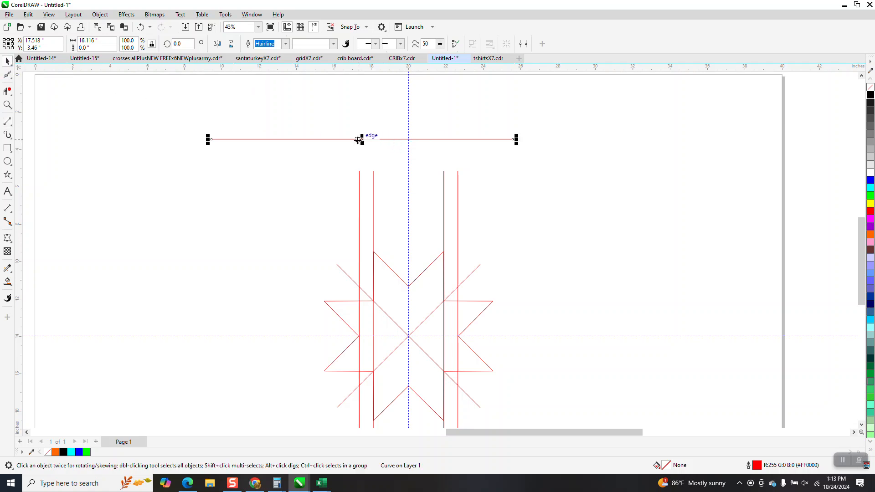
{"action": "left_click_drag", "start_coordinate": [360, 141], "coordinate": [408, 208]}
Trim off the four vertical line ends above the horizontal line with Virtual Segment Delete, and delete the horizontal line
{"action": "left_click", "coordinate": [7, 92]}
{"action": "left_click_drag", "start_coordinate": [342, 180], "coordinate": [484, 180]}
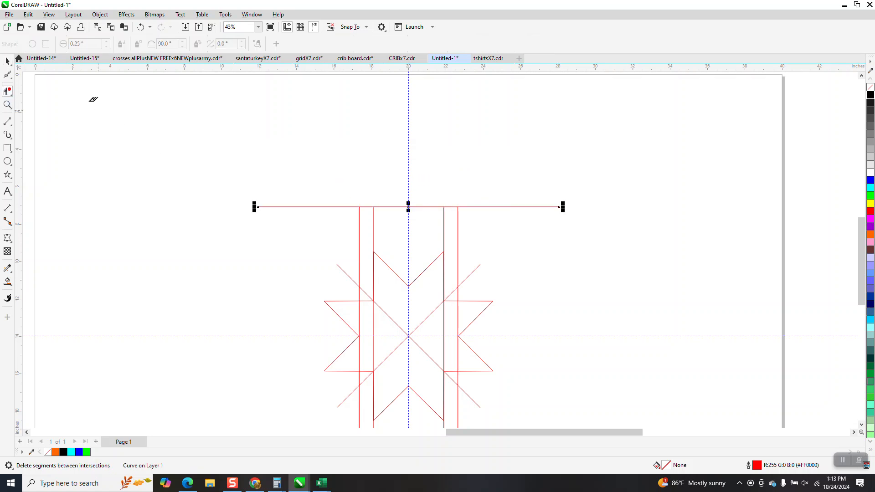
{"action": "key", "text": "Delete"}
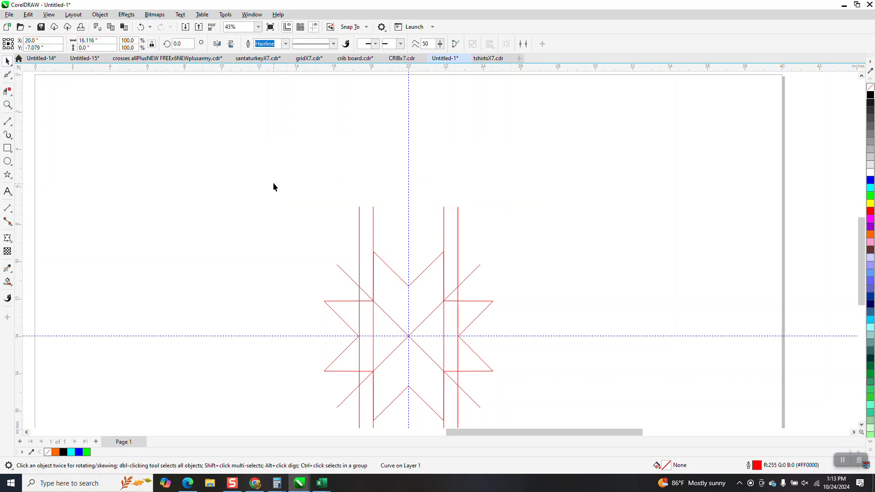
{"action": "key", "text": "space"}
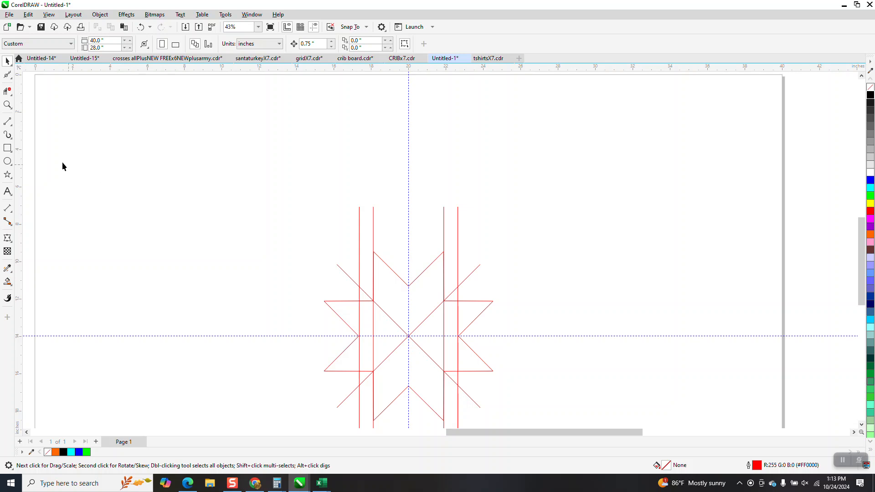
Cap the outer and inner pairs of vertical lines with 3-point curve arcs about 5.28 by 2.74 inches and 3.77 by 1.88 inches
{"action": "left_click", "coordinate": [11, 128]}
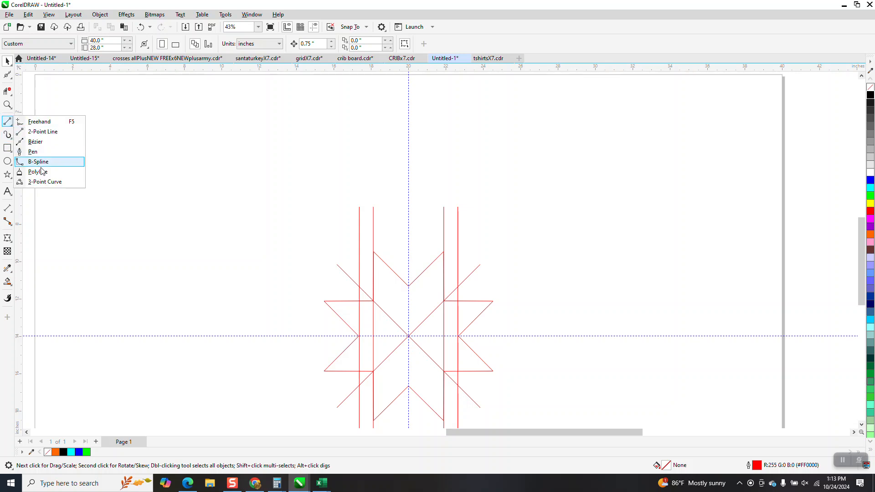
{"action": "left_click", "coordinate": [37, 179]}
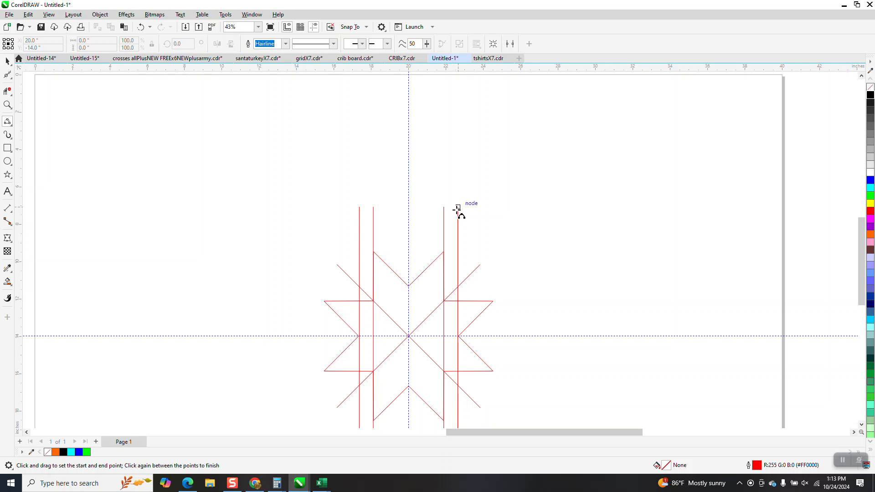
{"action": "left_click_drag", "start_coordinate": [457, 209], "coordinate": [357, 206]}
{"action": "key", "text": "Escape"}
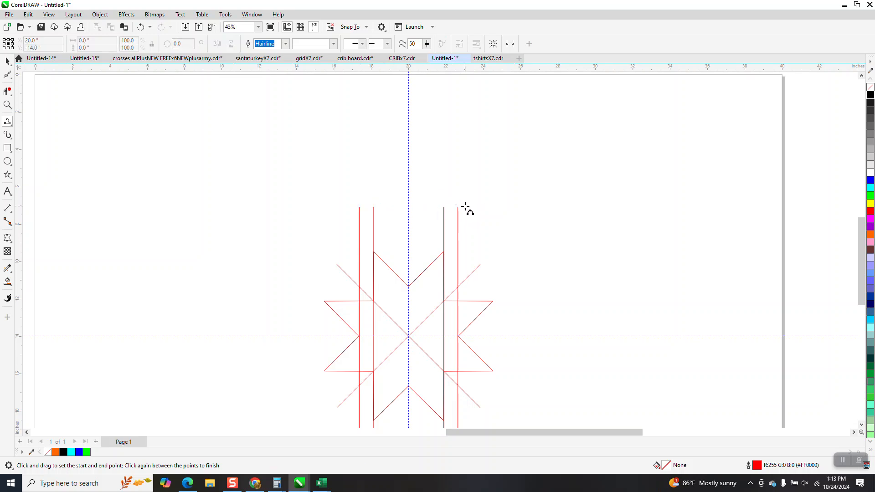
{"action": "left_click_drag", "start_coordinate": [458, 207], "coordinate": [360, 207]}
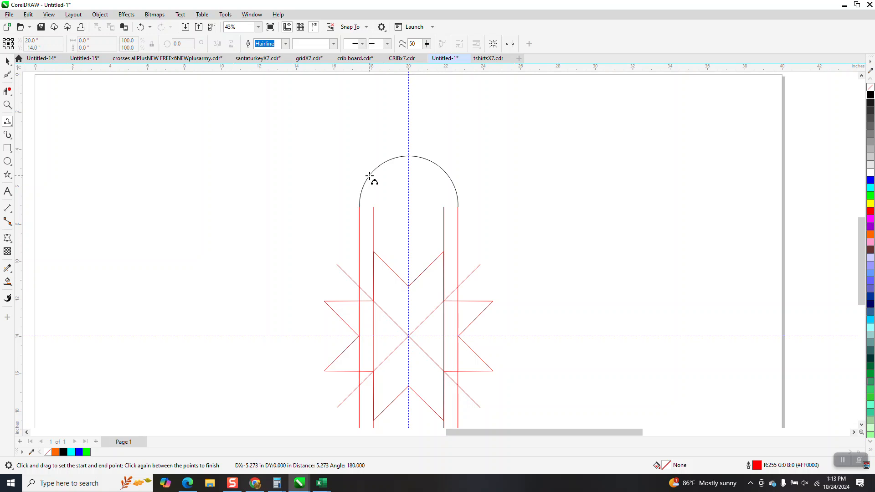
{"action": "left_click", "coordinate": [369, 176]}
{"action": "left_click_drag", "start_coordinate": [373, 208], "coordinate": [443, 208]}
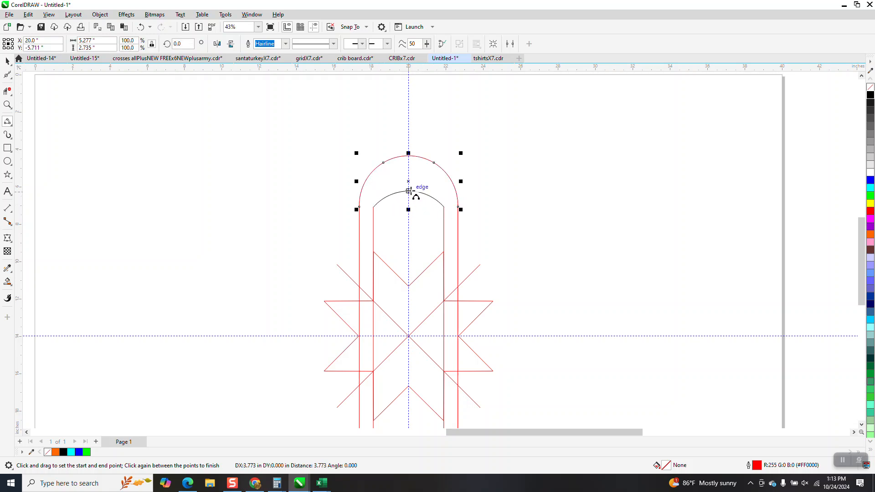
{"action": "left_click", "coordinate": [408, 172]}
Draw a 3-point curve about 2.64 by 1.88 inches from the inner arc's apex to the upper end of the outer left vertical line
{"action": "scroll", "coordinate": [355, 171], "scroll_direction": "down", "scroll_amount": 1}
{"action": "left_click", "coordinate": [10, 104]}
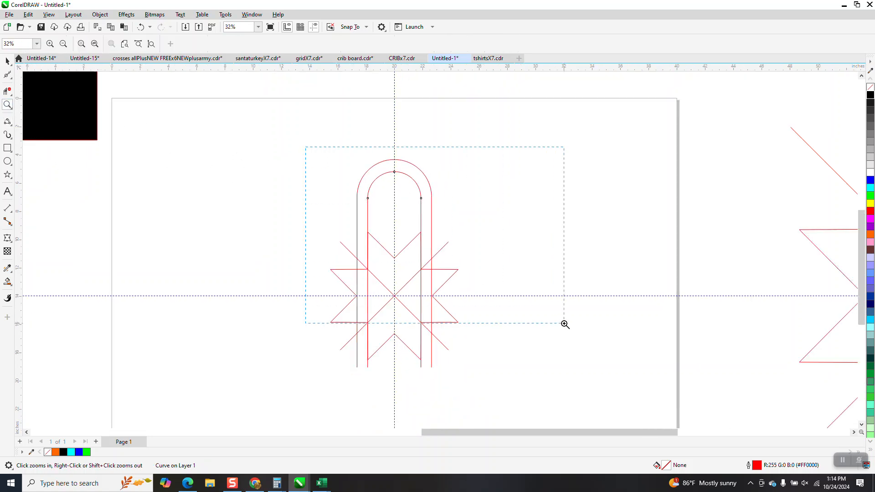
{"action": "left_click_drag", "start_coordinate": [565, 324], "coordinate": [565, 324]}
{"action": "left_click", "coordinate": [9, 123]}
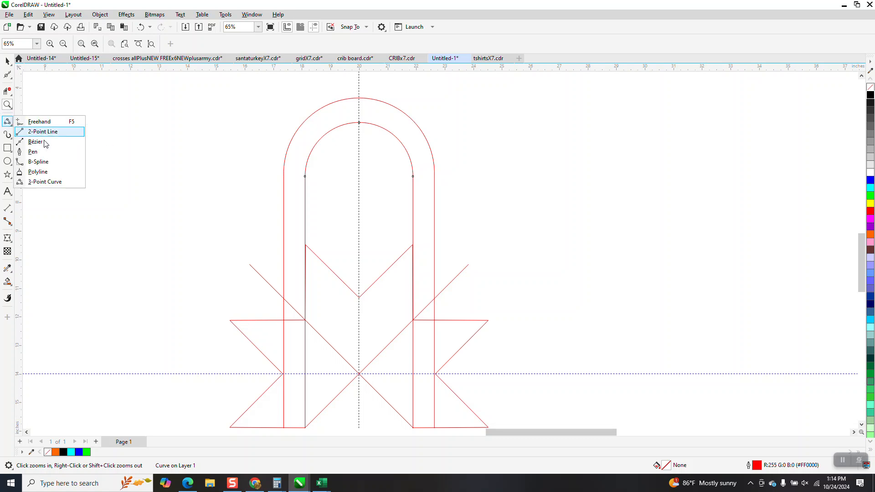
{"action": "left_click", "coordinate": [44, 181]}
{"action": "left_click_drag", "start_coordinate": [359, 123], "coordinate": [284, 177]}
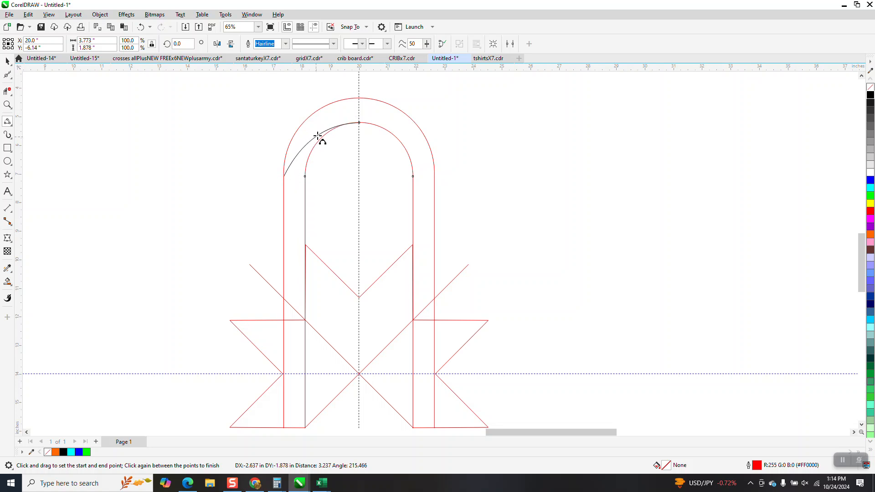
{"action": "left_click", "coordinate": [360, 126]}
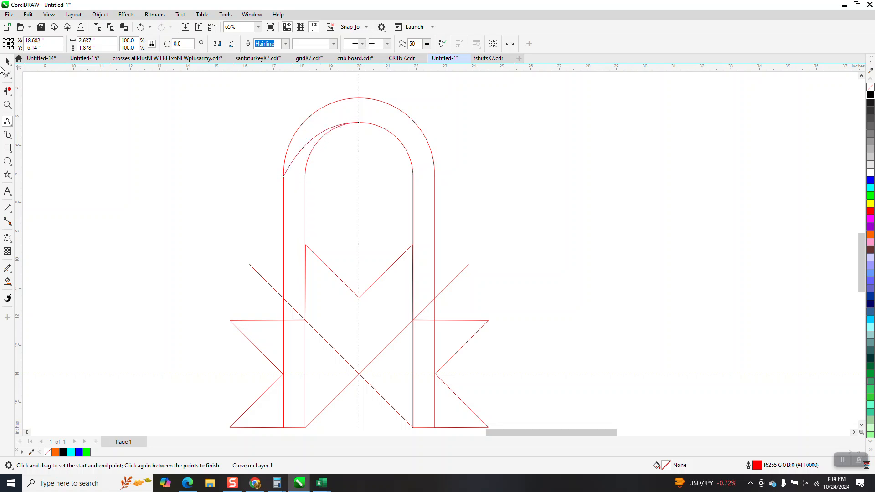
{"action": "left_click", "coordinate": [8, 104]}
{"action": "left_click_drag", "start_coordinate": [336, 114], "coordinate": [387, 137]}
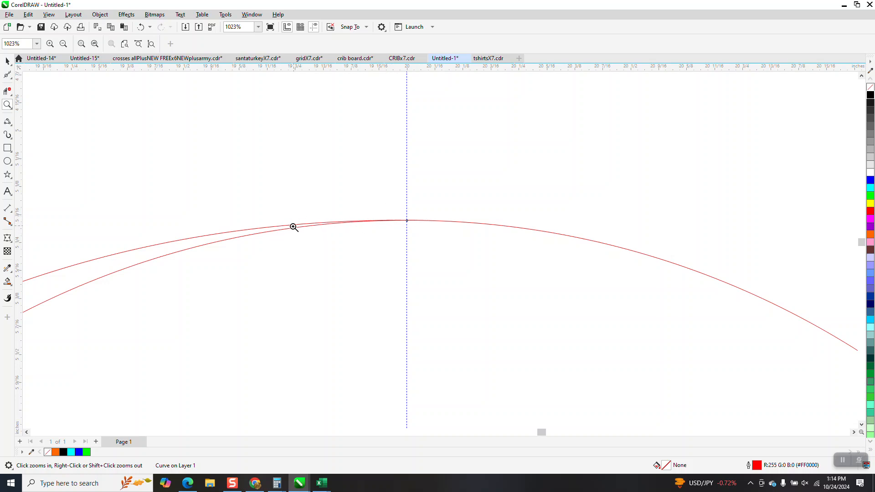
{"action": "scroll", "coordinate": [375, 144], "scroll_direction": "down", "scroll_amount": 7}
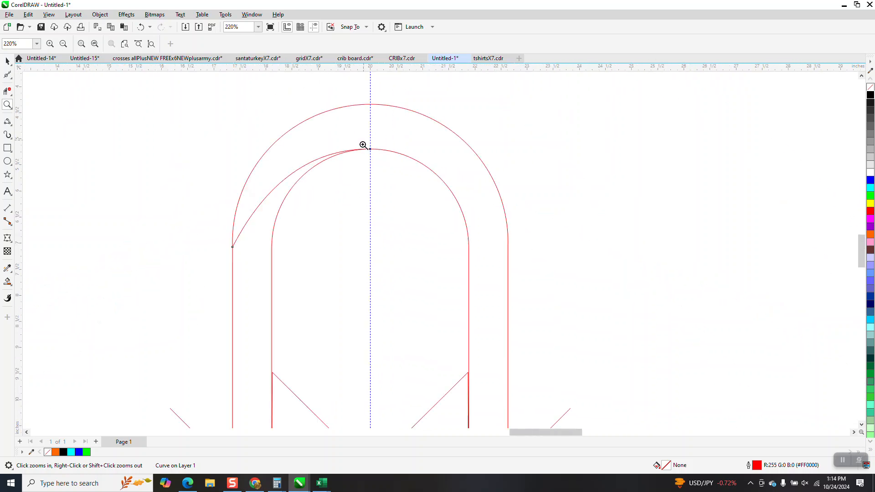
Smart Fill the left-leg and arch regions of the band above the diagonals, moving each 12 inches right with a 12-inch nudge distance
{"action": "left_click", "coordinate": [7, 60]}
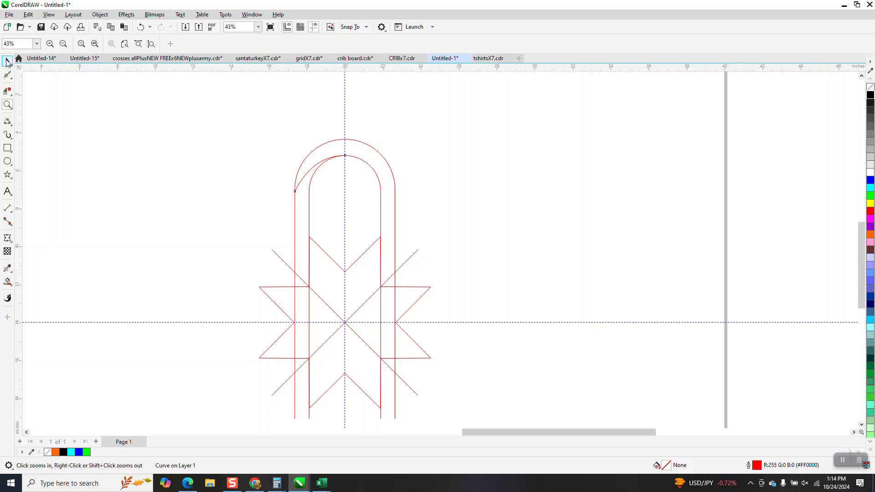
{"action": "left_click", "coordinate": [294, 191]}
{"action": "scroll", "coordinate": [301, 111], "scroll_direction": "down", "scroll_amount": 1}
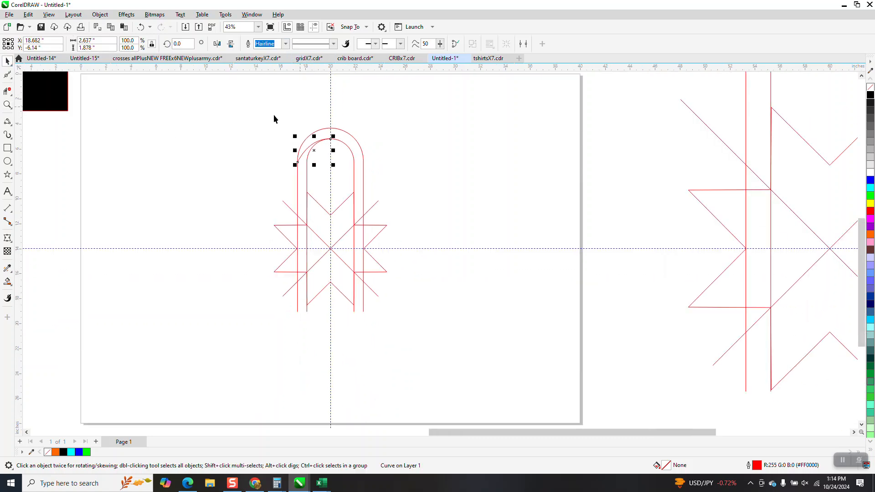
{"action": "left_click_drag", "start_coordinate": [427, 297], "coordinate": [428, 298]}
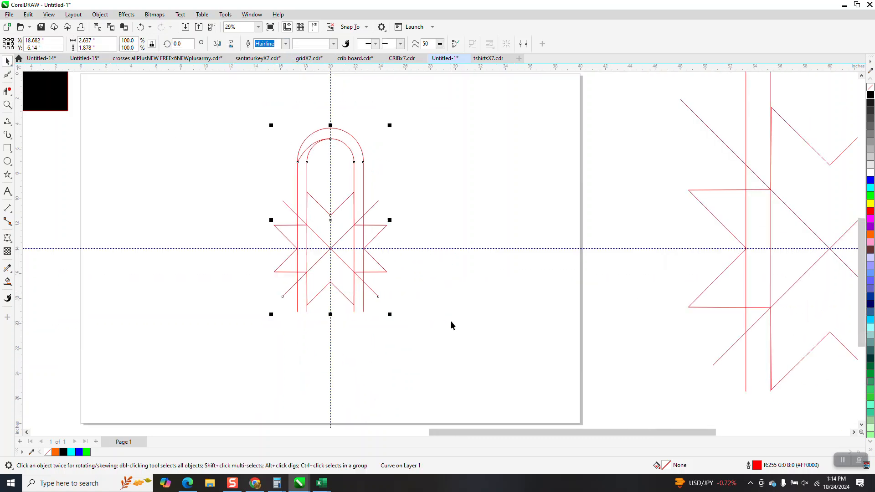
{"action": "left_click", "coordinate": [164, 105]}
{"action": "type", "text": "12"}
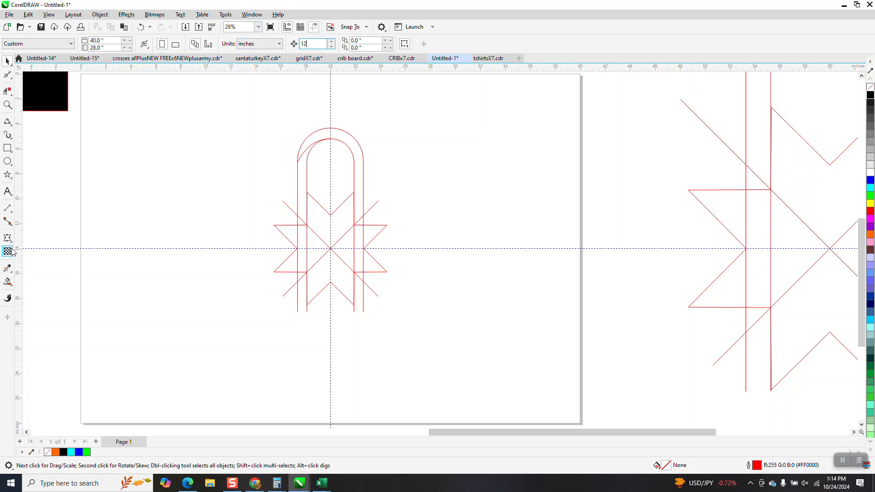
{"action": "left_click", "coordinate": [8, 282]}
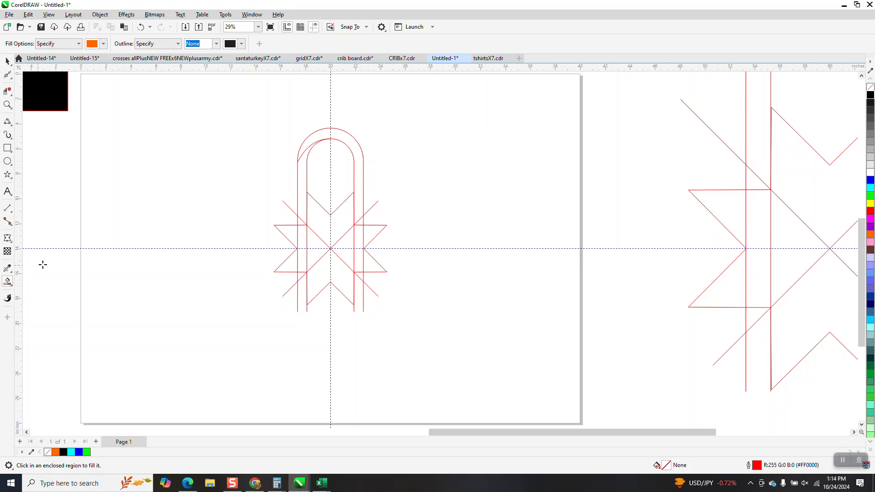
{"action": "left_click", "coordinate": [304, 193]}
{"action": "key", "text": "Right"}
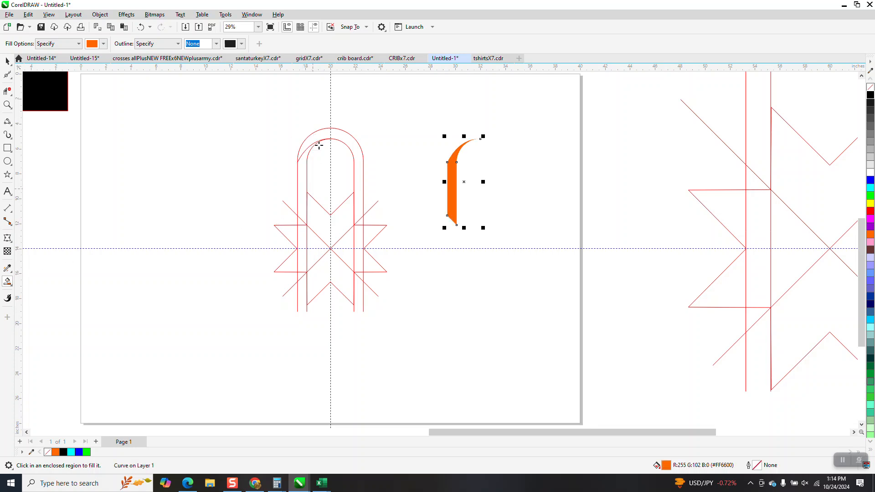
{"action": "left_click", "coordinate": [326, 134]}
{"action": "key", "text": "Right"}
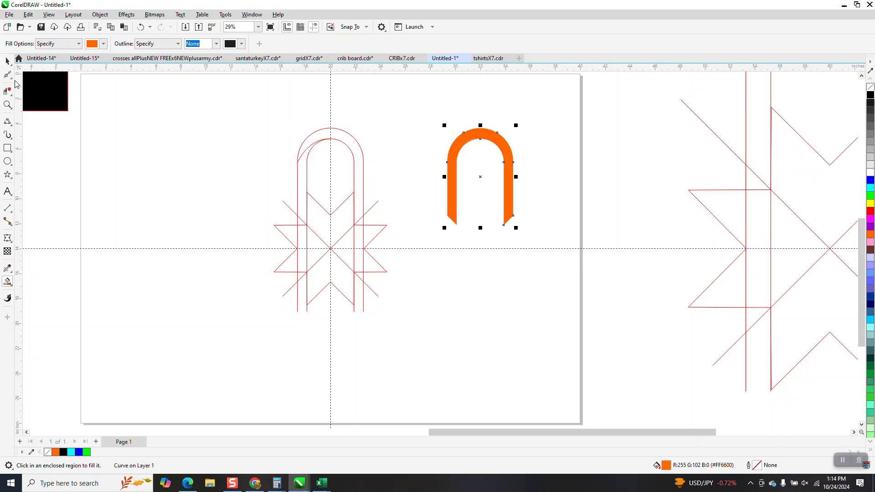
Remove the orange fill from the extracted arch pieces and give them a black outline
{"action": "key", "text": "space"}
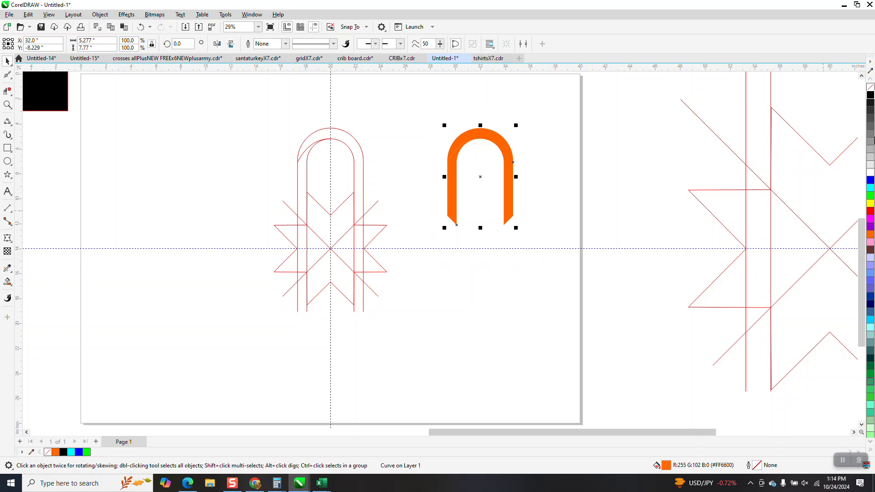
{"action": "left_click", "coordinate": [870, 87]}
{"action": "right_click", "coordinate": [870, 94]}
Select all the red construction lines and move them 12 inches to the left
{"action": "left_click_drag", "start_coordinate": [269, 127], "coordinate": [397, 330]}
{"action": "scroll", "coordinate": [471, 238], "scroll_direction": "left", "scroll_amount": 10}
{"action": "scroll", "coordinate": [459, 232], "scroll_direction": "down", "scroll_amount": 2}
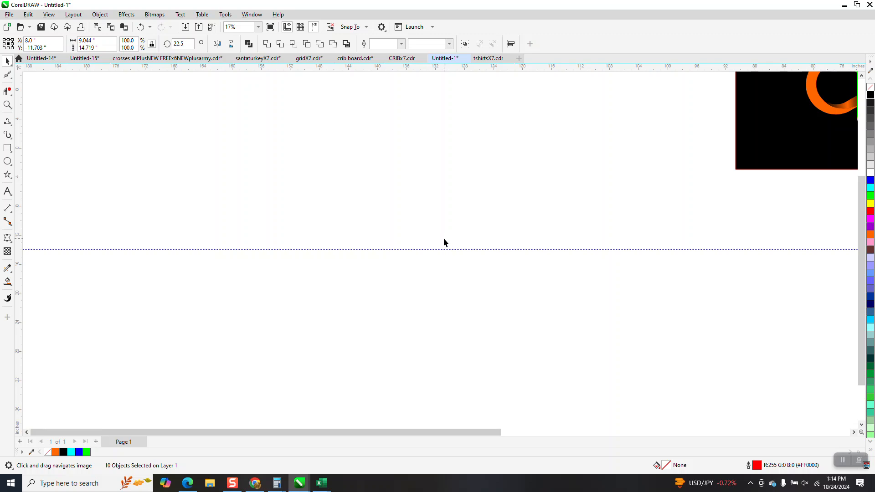
{"action": "key", "text": "F4"}
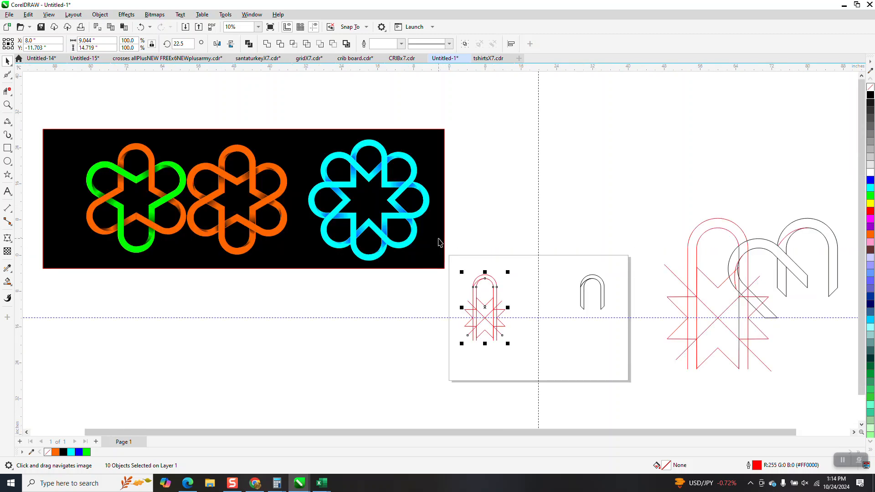
{"action": "left_click", "coordinate": [7, 106]}
{"action": "left_click_drag", "start_coordinate": [429, 258], "coordinate": [664, 378]}
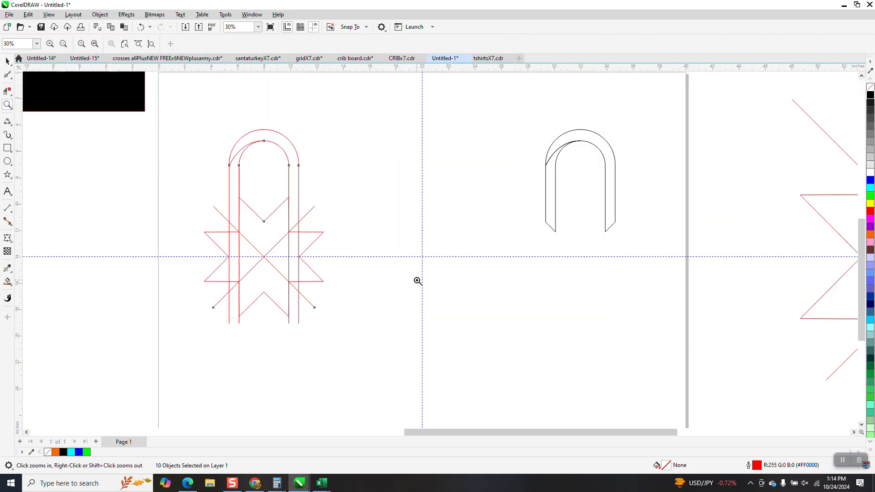
Move both black arch pieces together so they are centred on the vertical guideline at X 20 inches, and group them
{"action": "key", "text": "space"}
{"action": "left_click_drag", "start_coordinate": [472, 98], "coordinate": [682, 268]}
{"action": "key", "text": "c"}
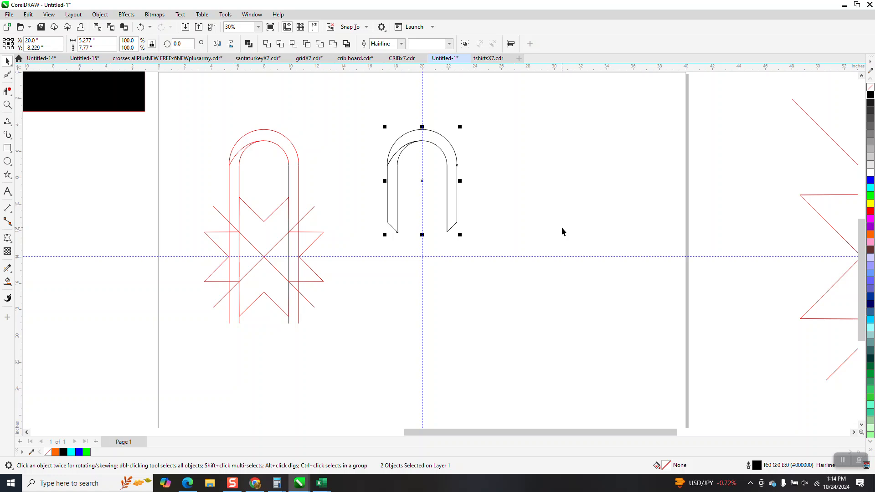
{"action": "key", "text": "ctrl+g"}
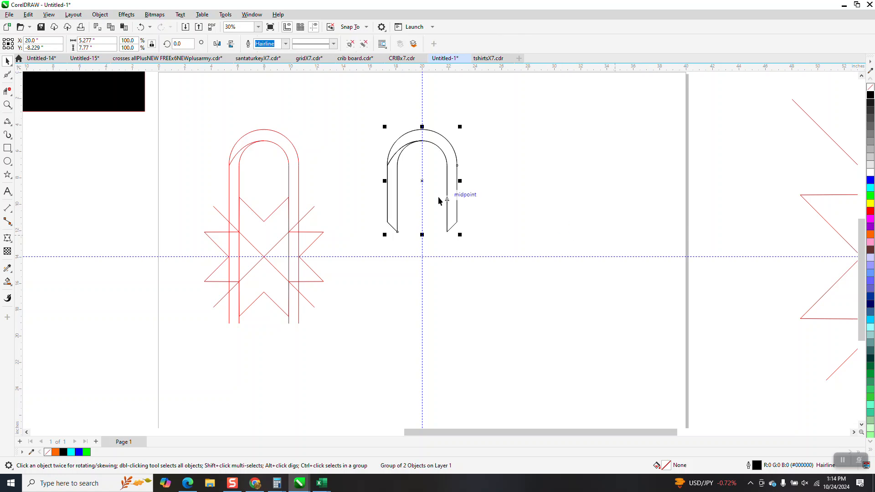
Move the arch group's rotation centre to the guideline intersection and create a copy rotated 45 degrees
{"action": "left_click", "coordinate": [421, 182]}
{"action": "left_click_drag", "start_coordinate": [422, 182], "coordinate": [421, 256]}
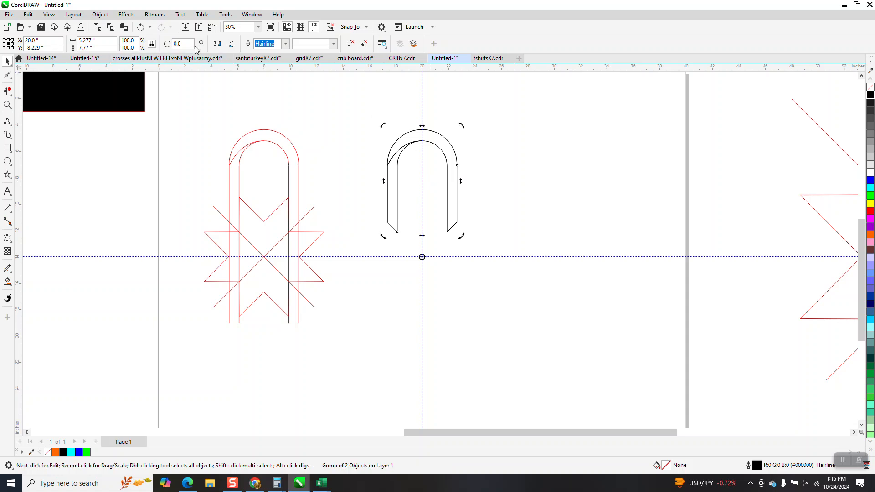
{"action": "type", "text": "45"}
{"action": "key", "text": "Return"}
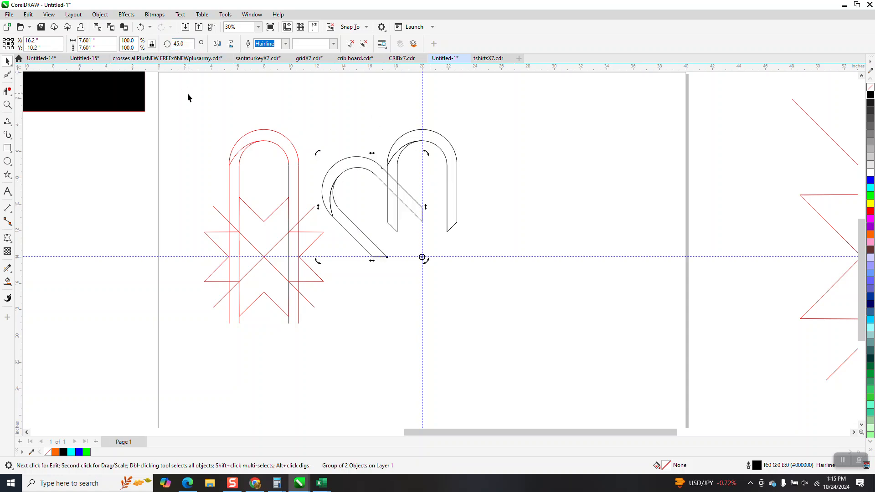
Move all the red construction lines another 12 inches left, clear of the black arches
{"action": "mouse_move", "coordinate": [179, 112]}
{"action": "left_mouse_down"}
{"action": "mouse_move", "coordinate": [282, 319]}
{"action": "mouse_move", "coordinate": [329, 354]}
{"action": "left_mouse_up"}
{"action": "key", "text": "ctrl+z"}
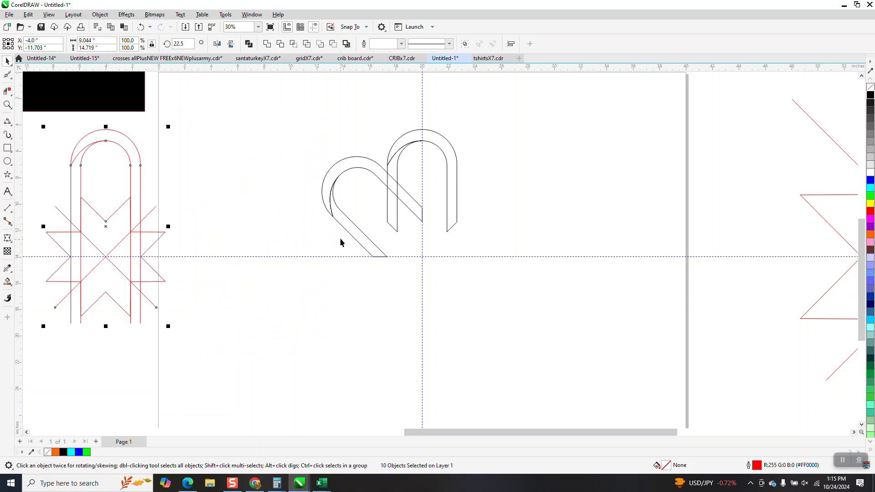
Smart Fill the upright arch's three regions in orange: the lower left leg, the inner crescent and the main arch
{"action": "left_click", "coordinate": [7, 105]}
{"action": "left_click_drag", "start_coordinate": [351, 162], "coordinate": [349, 208]}
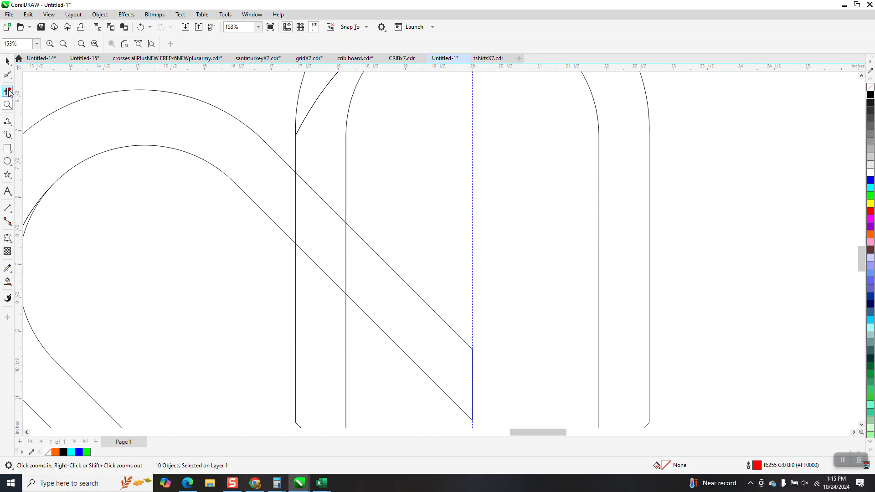
{"action": "scroll", "coordinate": [130, 141], "scroll_direction": "down", "scroll_amount": 1}
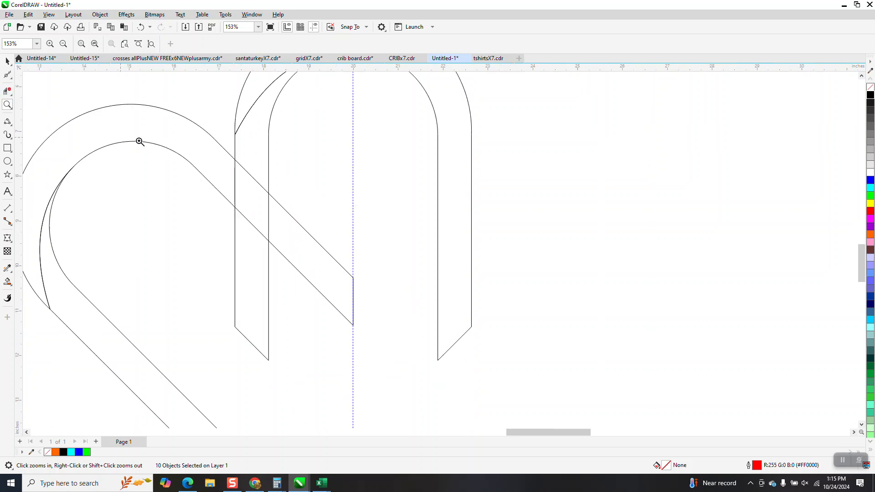
{"action": "scroll", "coordinate": [166, 169], "scroll_direction": "down", "scroll_amount": 1}
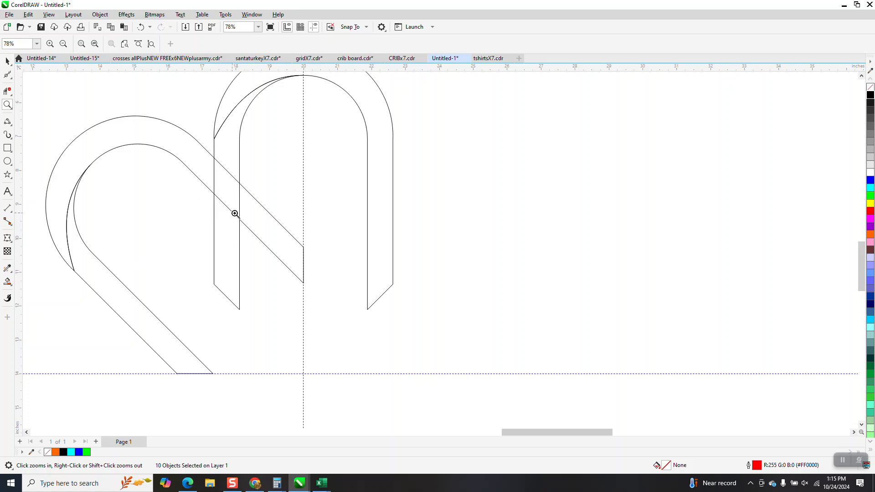
{"action": "left_click", "coordinate": [8, 281]}
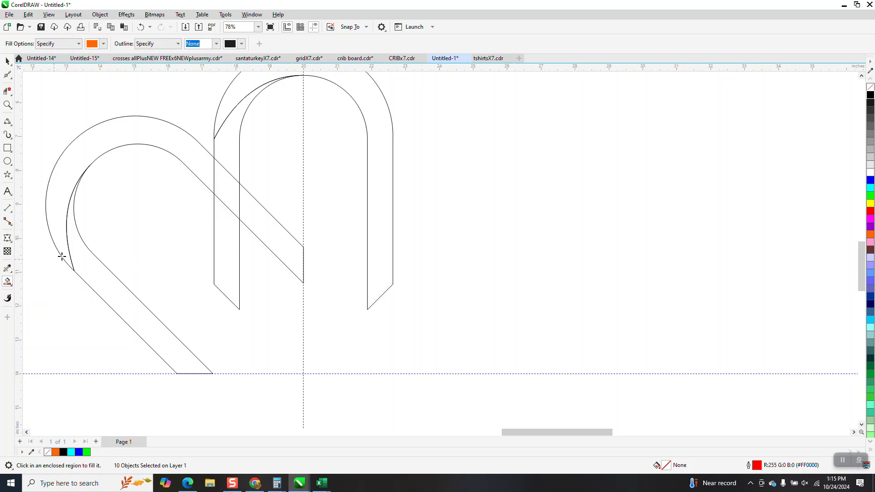
{"action": "left_click", "coordinate": [229, 242]}
{"action": "left_click", "coordinate": [242, 146]}
{"action": "left_click", "coordinate": [232, 91]}
{"action": "scroll", "coordinate": [199, 261], "scroll_direction": "down", "scroll_amount": 1}
{"action": "scroll", "coordinate": [199, 261], "scroll_direction": "down", "scroll_amount": 3}
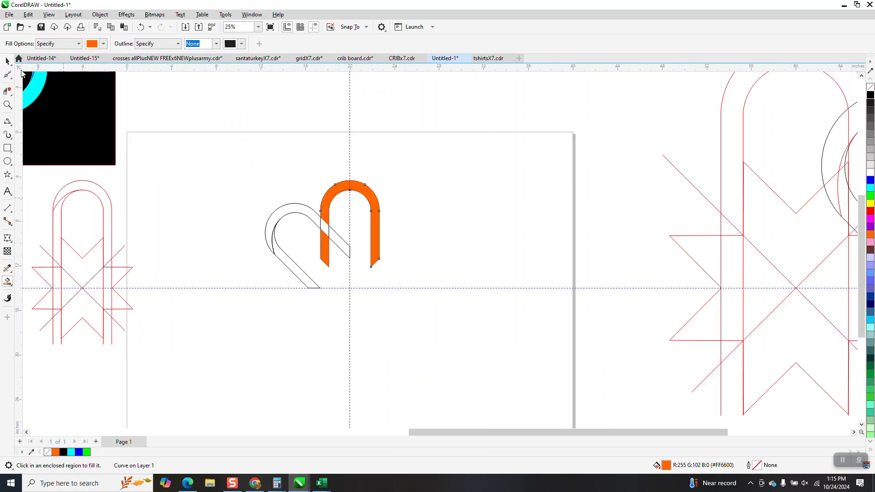
Move each of the three orange-filled pieces 12 inches right, off the black outlines
{"action": "left_click", "coordinate": [7, 63]}
{"action": "left_click", "coordinate": [434, 187]}
{"action": "left_click", "coordinate": [379, 217]}
{"action": "key", "text": "Right"}
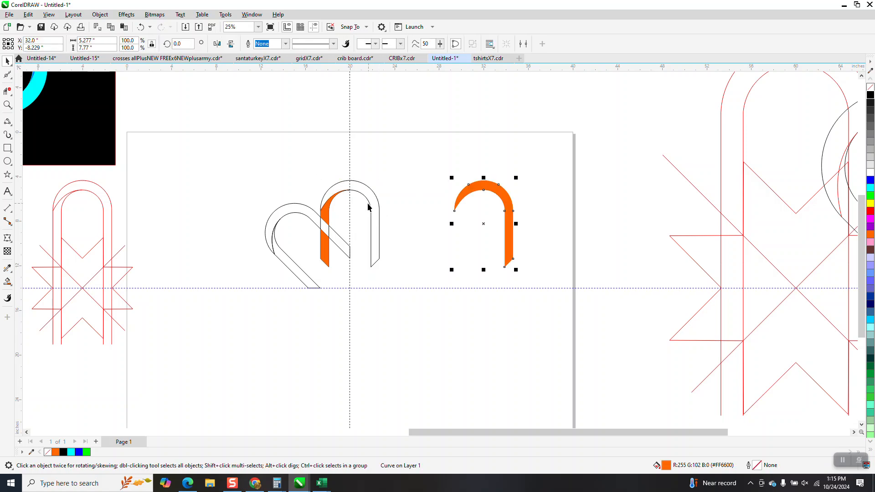
{"action": "left_click", "coordinate": [328, 211]}
{"action": "key", "text": "Right"}
{"action": "left_click", "coordinate": [325, 251]}
{"action": "key", "text": "Right"}
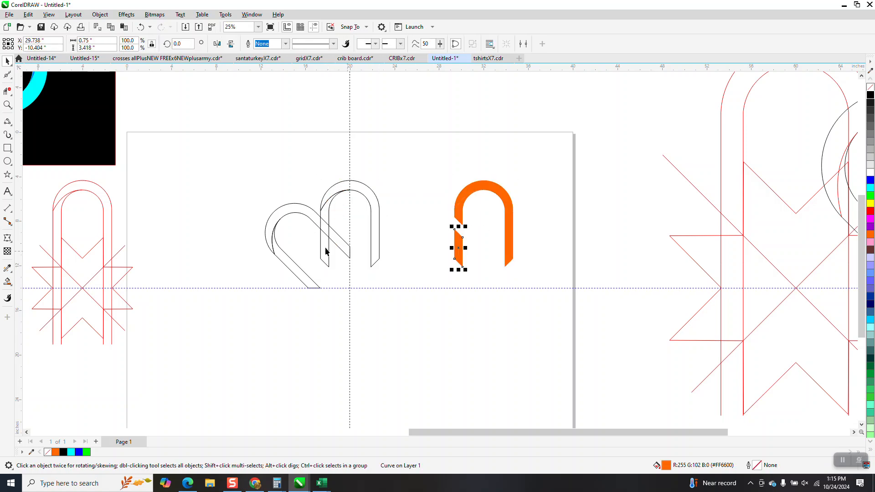
Move both black arch outlines up 24 inches off the page and the three orange pieces 12 inches back left
{"action": "left_click_drag", "start_coordinate": [419, 305], "coordinate": [420, 305]}
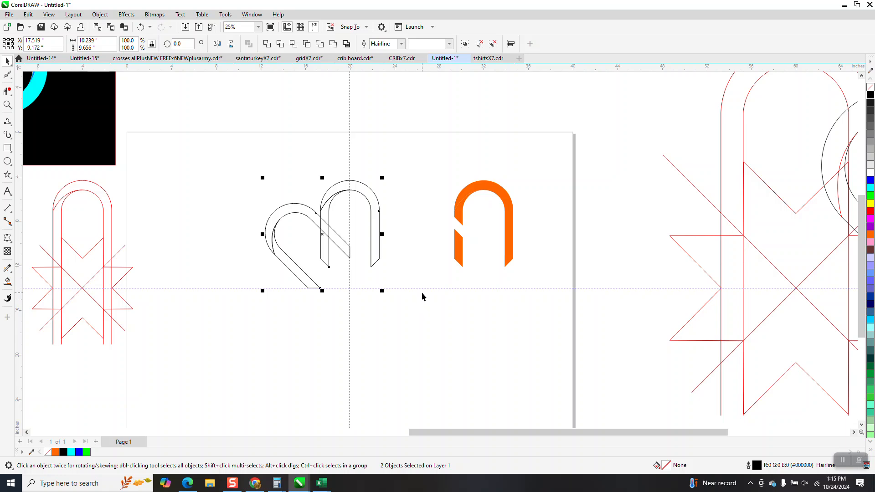
{"action": "key", "text": "Up"}
{"action": "key", "text": "Up"}
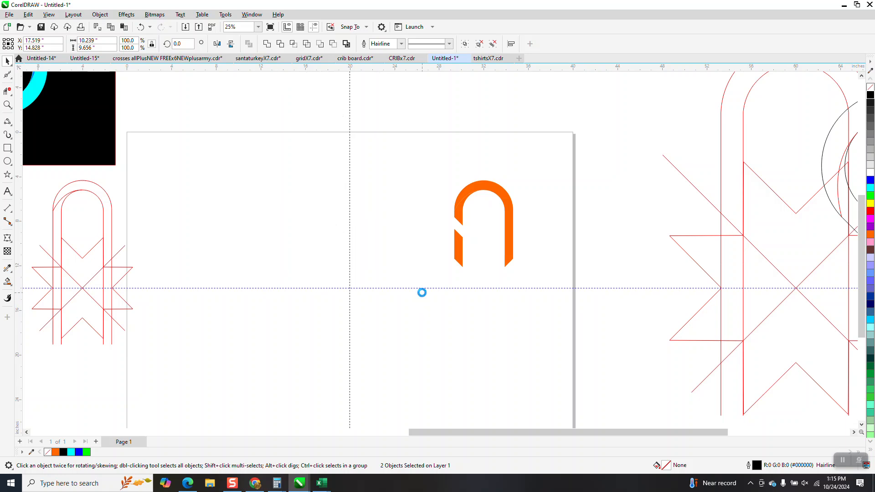
{"action": "left_click_drag", "start_coordinate": [545, 288], "coordinate": [560, 302]}
{"action": "key", "text": "Left"}
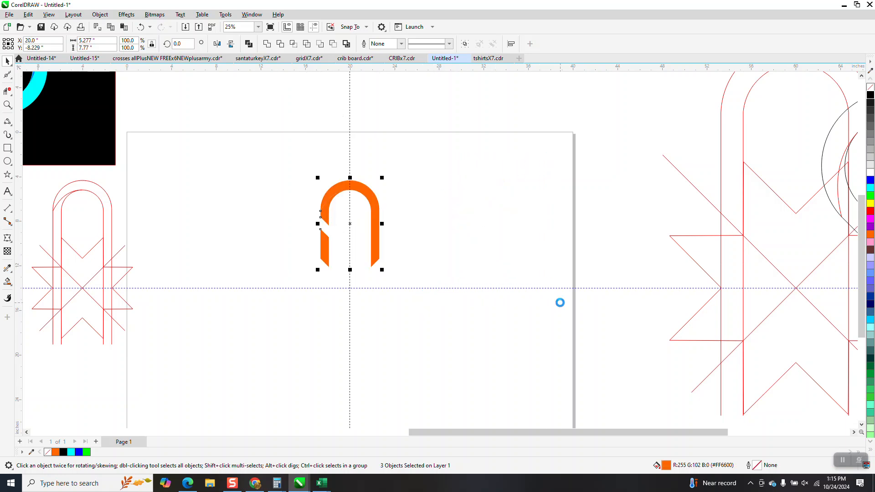
Apply a vertical fountain fill to the lower left leg piece, running from orange at the bottom to black at the top
{"action": "left_click", "coordinate": [7, 104]}
{"action": "left_click_drag", "start_coordinate": [307, 150], "coordinate": [463, 308]}
{"action": "left_click", "coordinate": [7, 60]}
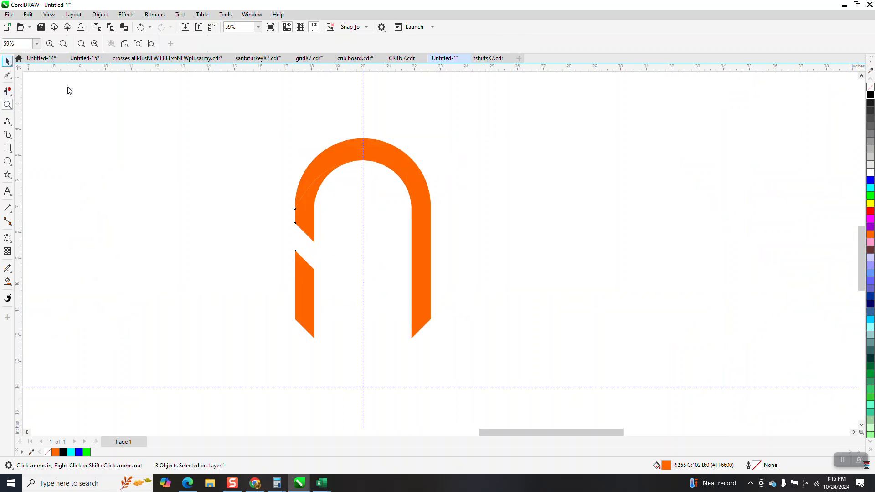
{"action": "left_click", "coordinate": [302, 292]}
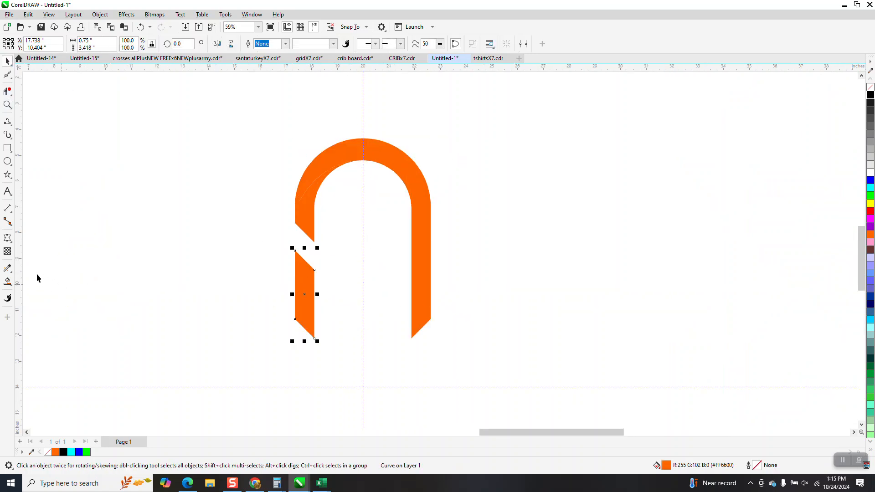
{"action": "left_click", "coordinate": [13, 289]}
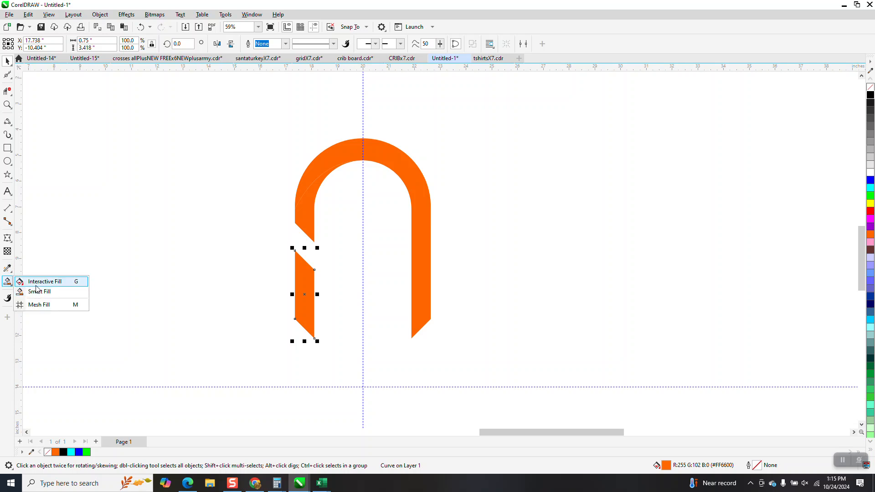
{"action": "left_click", "coordinate": [31, 281]}
{"action": "left_click_drag", "start_coordinate": [306, 321], "coordinate": [305, 260]}
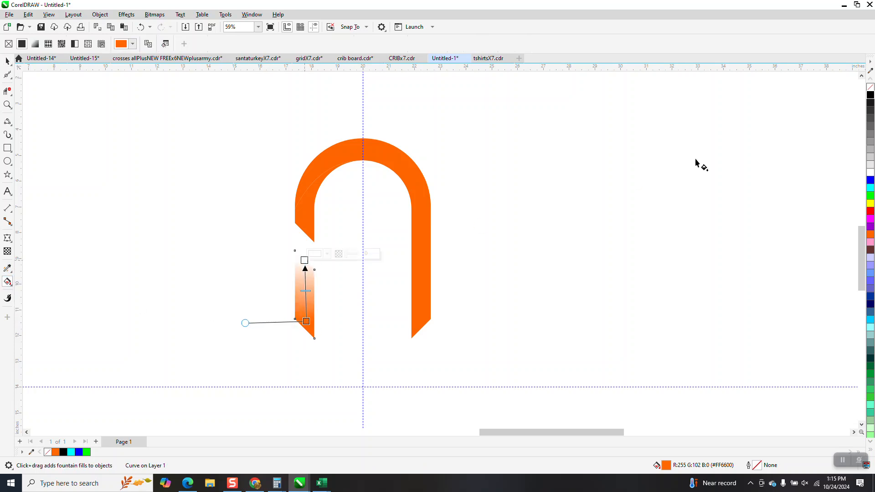
{"action": "left_click_drag", "start_coordinate": [870, 95], "coordinate": [303, 243]}
{"action": "left_click_drag", "start_coordinate": [306, 284], "coordinate": [305, 266]}
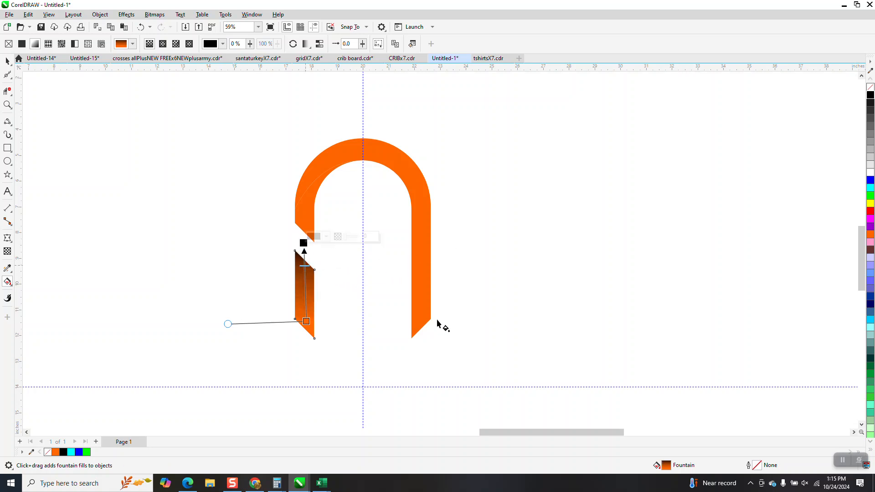
{"action": "left_click_drag", "start_coordinate": [307, 323], "coordinate": [303, 303]}
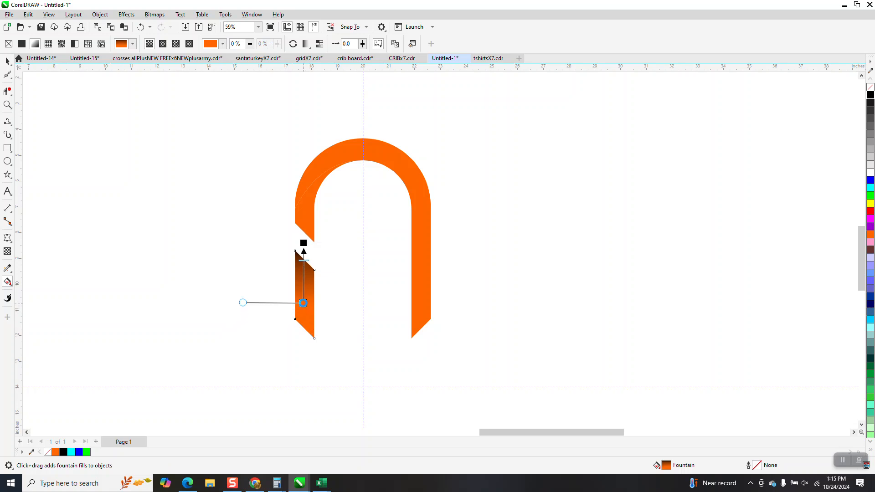
Apply a diagonal fountain fill to the inner crescent piece with black at both ends and an orange colour stop between them
{"action": "left_click", "coordinate": [8, 62]}
{"action": "left_click", "coordinate": [299, 203]}
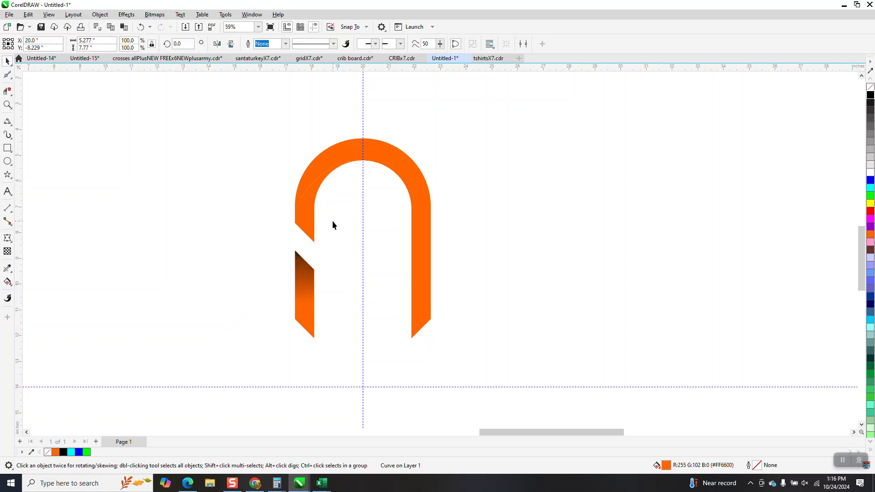
{"action": "left_click", "coordinate": [314, 219]}
{"action": "left_click", "coordinate": [313, 221]}
{"action": "left_click", "coordinate": [13, 288]}
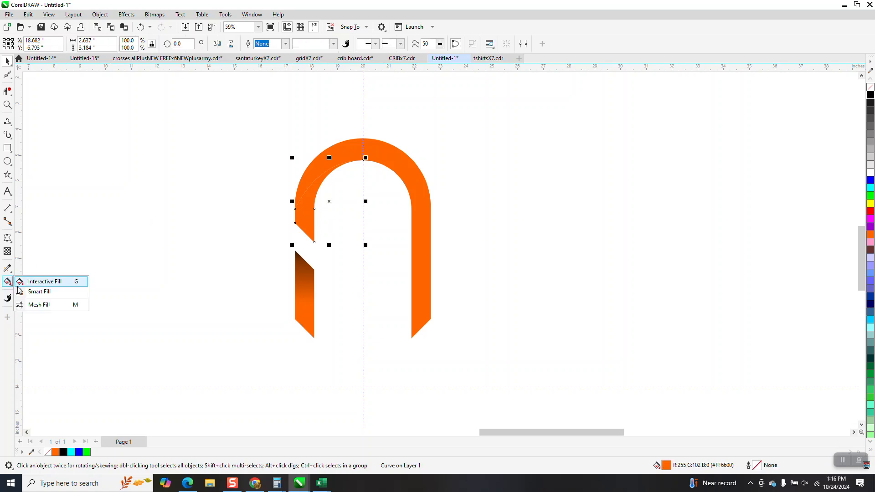
{"action": "left_click", "coordinate": [19, 281]}
{"action": "left_click_drag", "start_coordinate": [309, 236], "coordinate": [367, 160]}
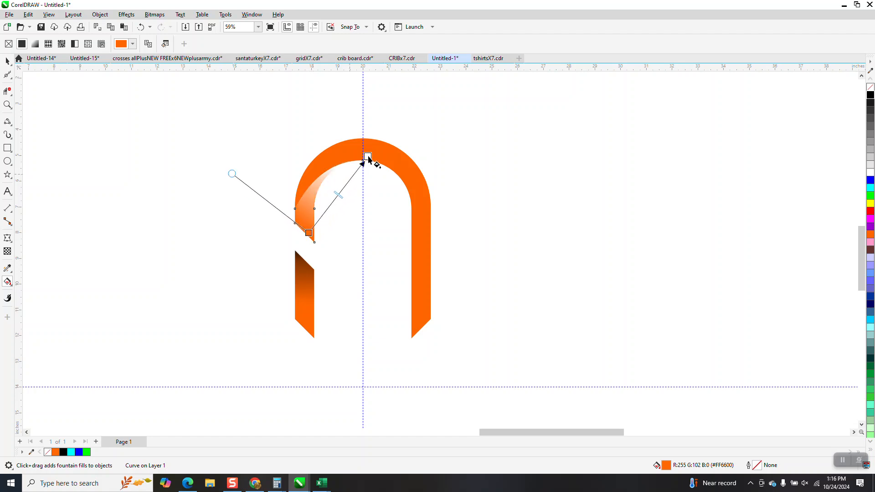
{"action": "left_click_drag", "start_coordinate": [871, 97], "coordinate": [369, 156]}
{"action": "left_click_drag", "start_coordinate": [870, 101], "coordinate": [310, 236]}
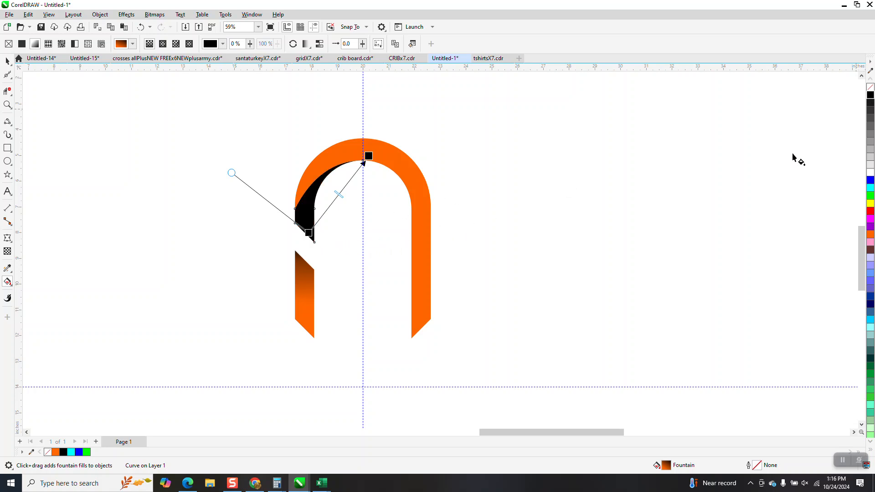
{"action": "left_click_drag", "start_coordinate": [870, 238], "coordinate": [322, 215]}
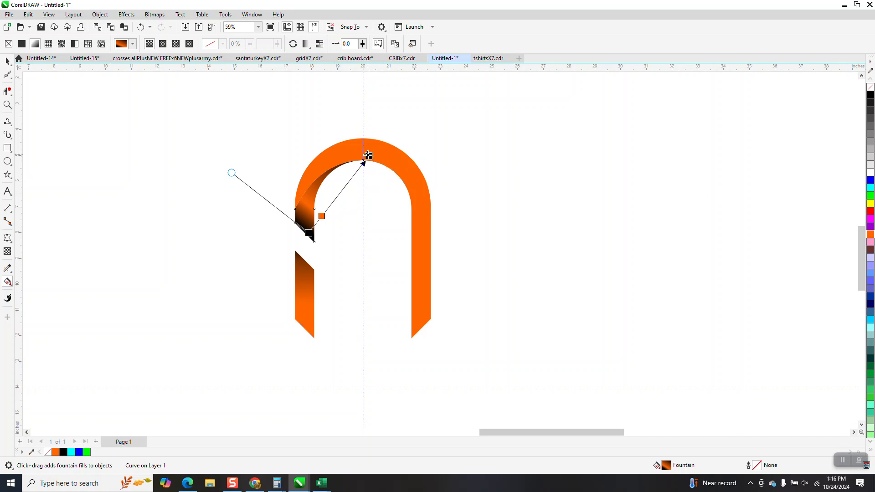
Adjust the crescent's fountain fill by placing its start just below the piece and its end just inside the arch top
{"action": "left_click_drag", "start_coordinate": [368, 156], "coordinate": [363, 160]}
{"action": "mouse_move", "coordinate": [308, 233]}
{"action": "left_mouse_down"}
{"action": "mouse_move", "coordinate": [299, 247]}
{"action": "mouse_move", "coordinate": [320, 225]}
{"action": "left_mouse_up"}
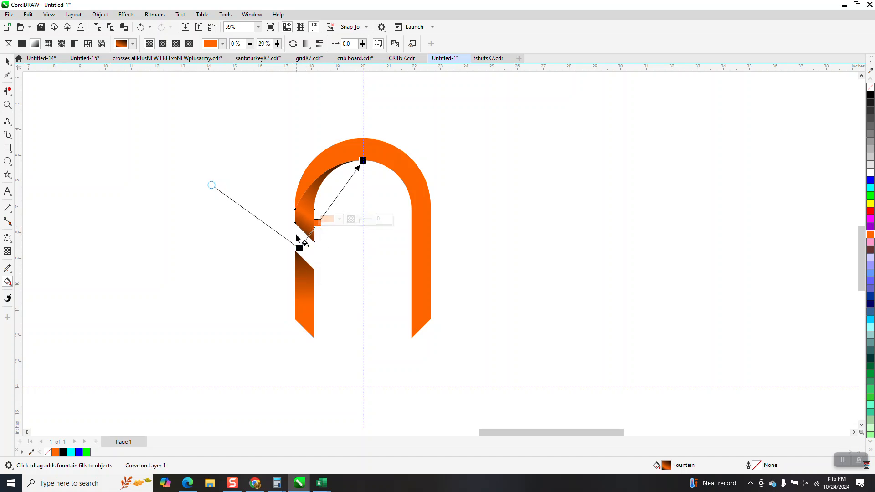
{"action": "left_click_drag", "start_coordinate": [363, 161], "coordinate": [355, 167]}
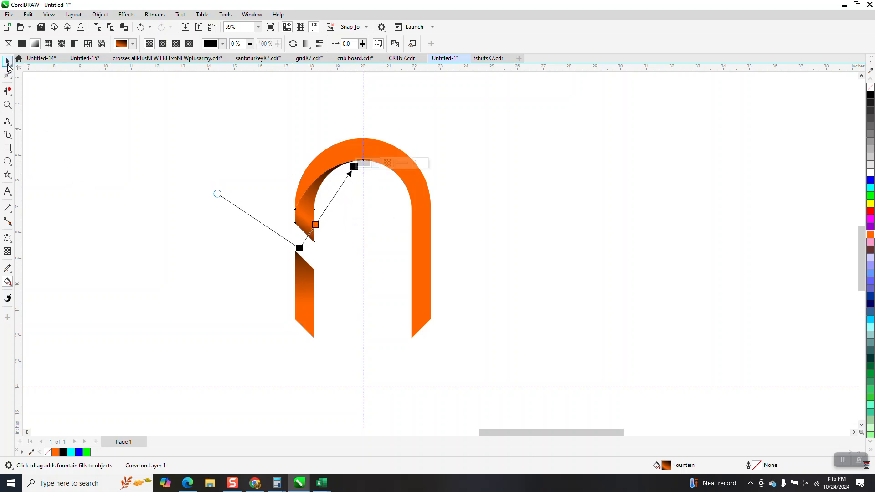
{"action": "left_click", "coordinate": [7, 61]}
Group the three shaded arch pieces and move the group's rotation centre to the guideline intersection
{"action": "scroll", "coordinate": [248, 178], "scroll_direction": "down", "scroll_amount": 2}
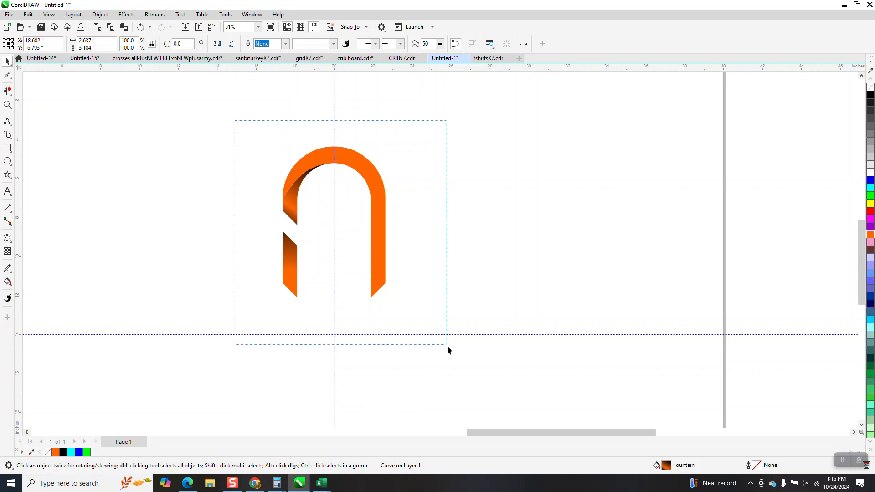
{"action": "left_click_drag", "start_coordinate": [447, 346], "coordinate": [448, 346]}
{"action": "key", "text": "ctrl+g"}
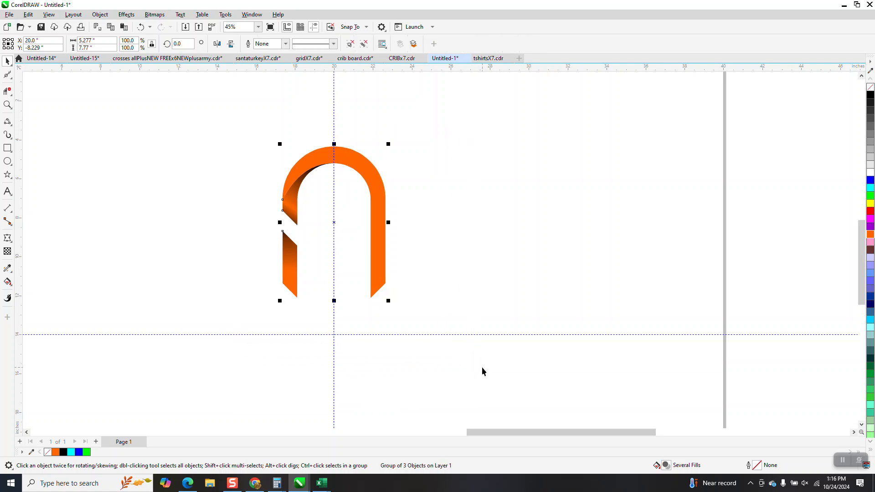
{"action": "left_click", "coordinate": [334, 221]}
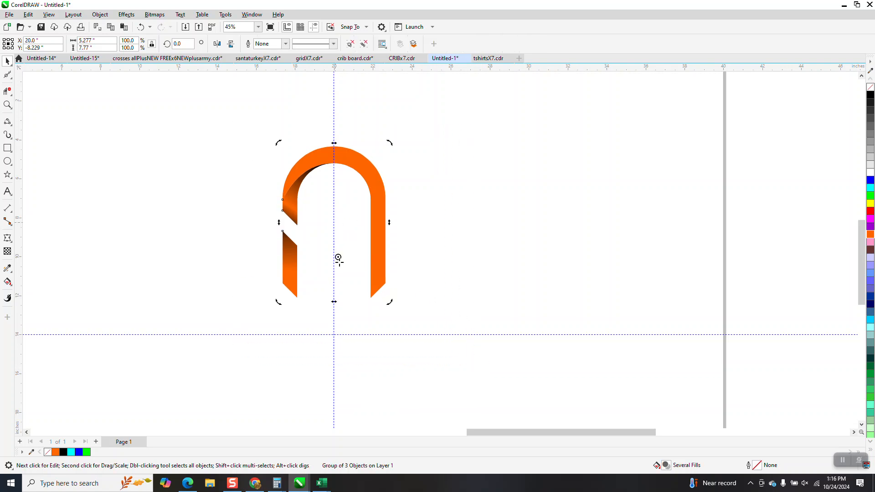
{"action": "left_click_drag", "start_coordinate": [337, 324], "coordinate": [334, 333]}
Create seven copies of the shaded arch rotated in 45-degree increments around the guideline intersection
{"action": "left_click", "coordinate": [191, 44]}
{"action": "type", "text": "45"}
{"action": "key", "text": "Return"}
{"action": "key", "text": "ctrl+r"}
{"action": "key", "text": "ctrl+r"}
{"action": "key", "text": "ctrl+r"}
{"action": "key", "text": "ctrl+r"}
{"action": "key", "text": "ctrl+r"}
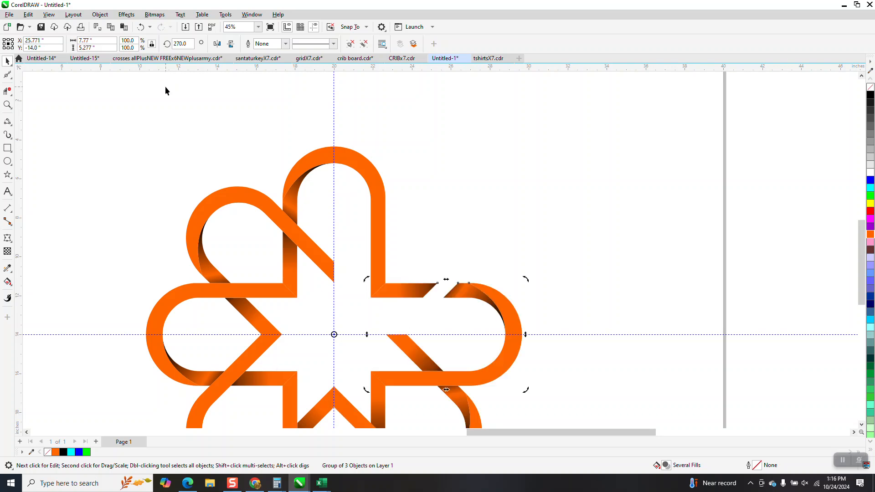
{"action": "key", "text": "ctrl+r"}
Select all eight loops and scale them down around their centre to about 10 inches square
{"action": "scroll", "coordinate": [152, 194], "scroll_direction": "down", "scroll_amount": 1}
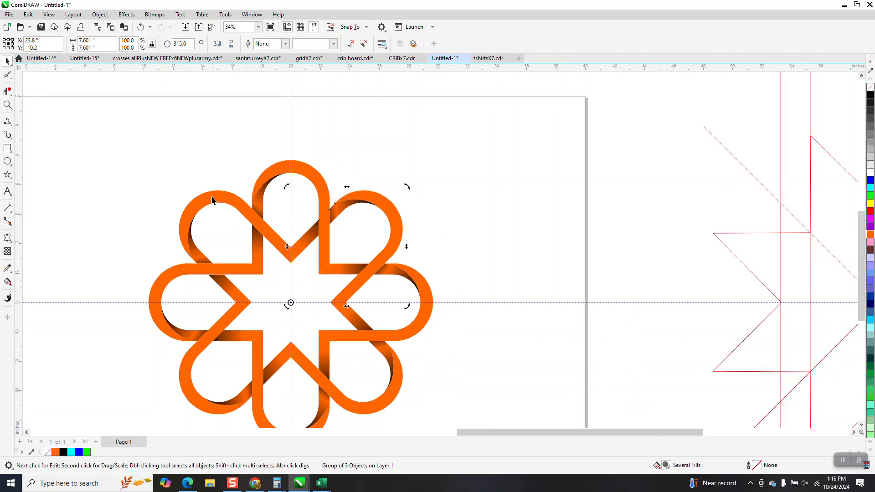
{"action": "scroll", "coordinate": [212, 200], "scroll_direction": "down", "scroll_amount": 2}
{"action": "left_click_drag", "start_coordinate": [144, 157], "coordinate": [390, 374]}
{"action": "left_click_drag", "start_coordinate": [357, 159], "coordinate": [312, 204]}
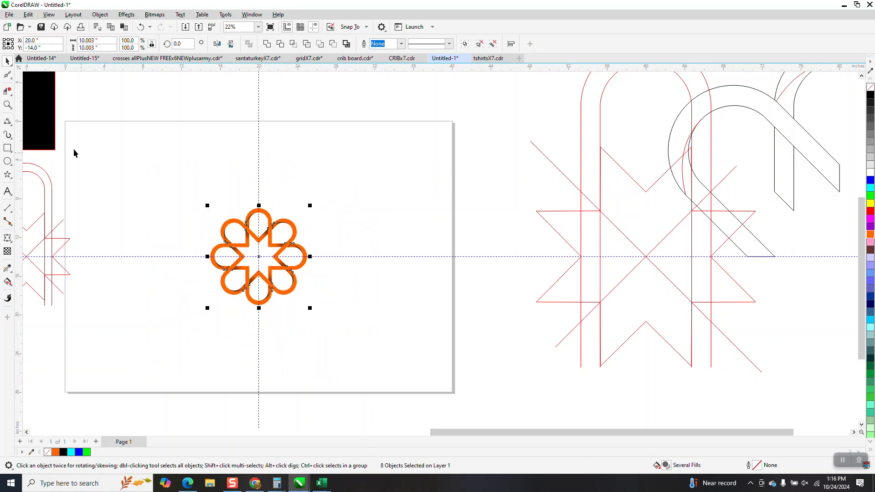
Draw a rectangle about 13.8 by 12.1 inches around the star ornament and fill it black
{"action": "left_click", "coordinate": [7, 148]}
{"action": "mouse_move", "coordinate": [194, 200]}
{"action": "left_mouse_down"}
{"action": "mouse_move", "coordinate": [273, 307]}
{"action": "mouse_move", "coordinate": [332, 323]}
{"action": "mouse_move", "coordinate": [327, 316]}
{"action": "left_mouse_up"}
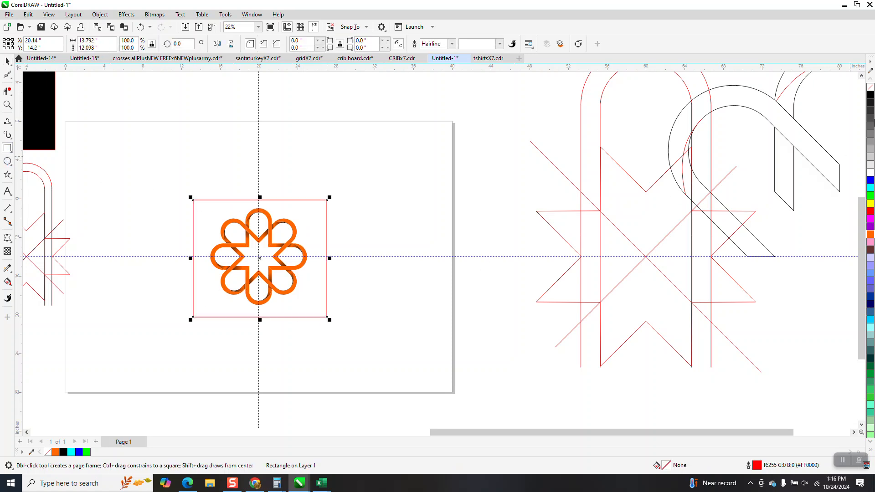
{"action": "left_click", "coordinate": [870, 94]}
Send the black rectangle to the back of the page, behind the star ornament
{"action": "left_click", "coordinate": [100, 14]}
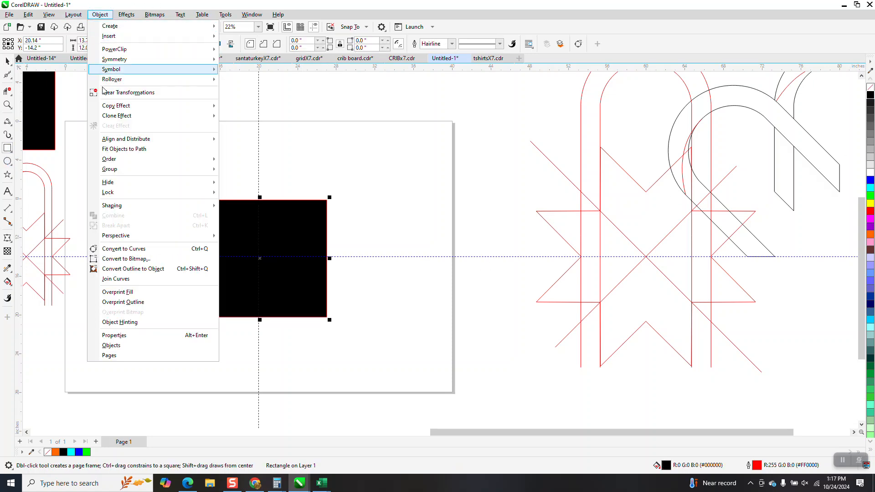
{"action": "mouse_move", "coordinate": [123, 162]}
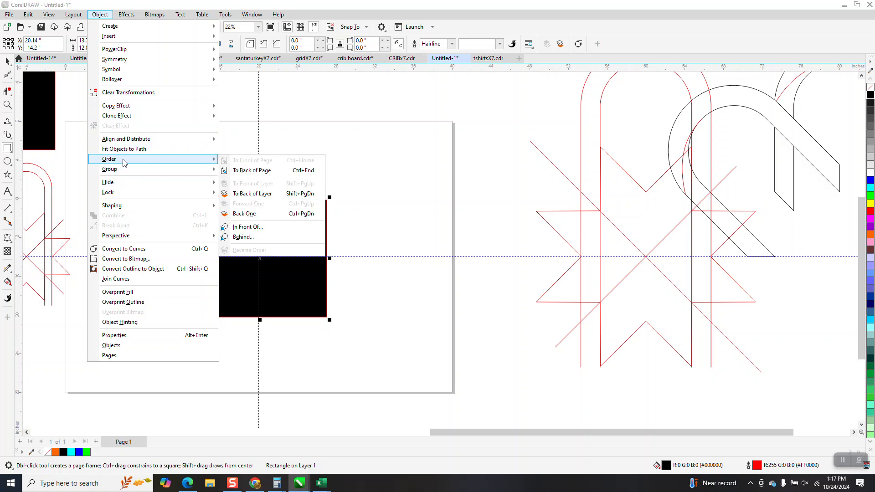
{"action": "left_click", "coordinate": [252, 171]}
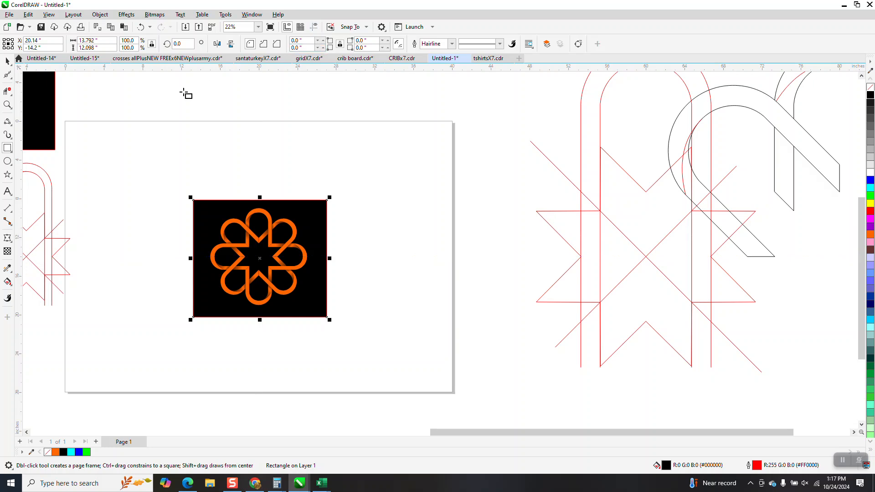
Select all eight loops of the star ornament without the black rectangle and give them an orange (#FF6600) hairline outline
{"action": "left_click", "coordinate": [7, 105]}
{"action": "left_click_drag", "start_coordinate": [182, 202], "coordinate": [370, 326]}
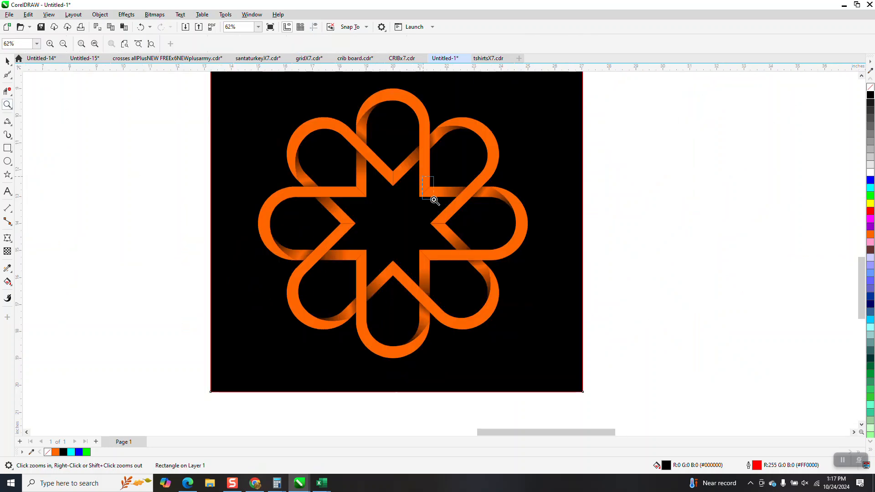
{"action": "scroll", "coordinate": [430, 192], "scroll_direction": "up", "scroll_amount": 5}
{"action": "scroll", "coordinate": [410, 191], "scroll_direction": "down", "scroll_amount": 6}
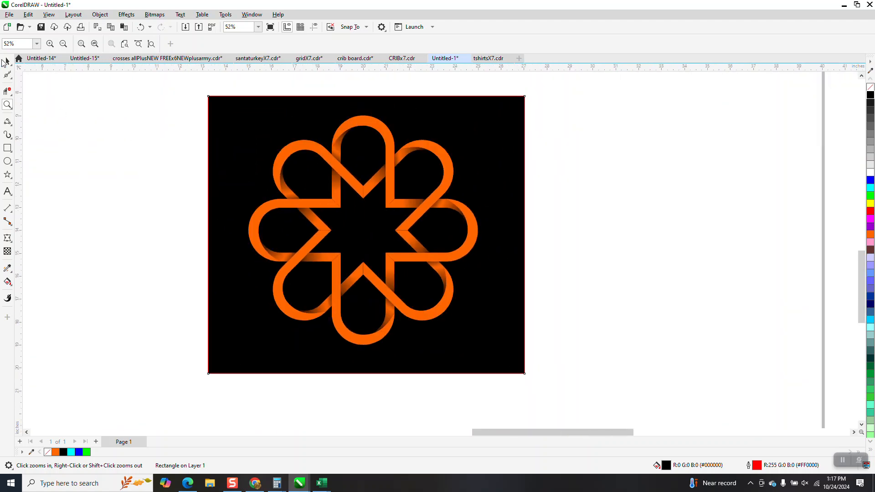
{"action": "left_click", "coordinate": [5, 62]}
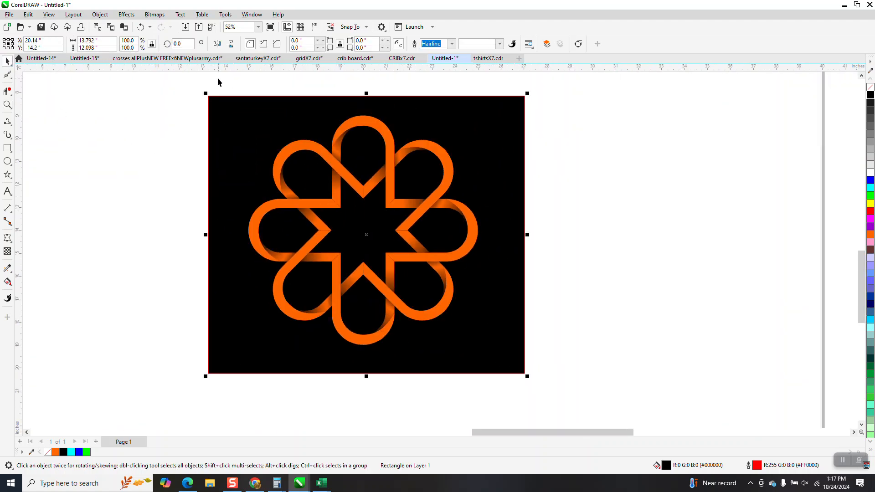
{"action": "left_click_drag", "start_coordinate": [218, 78], "coordinate": [488, 378]}
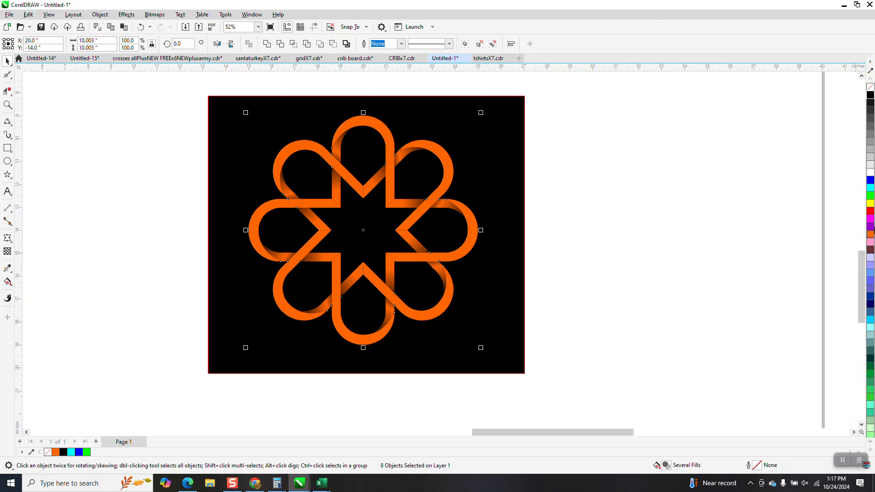
{"action": "right_click", "coordinate": [869, 236]}
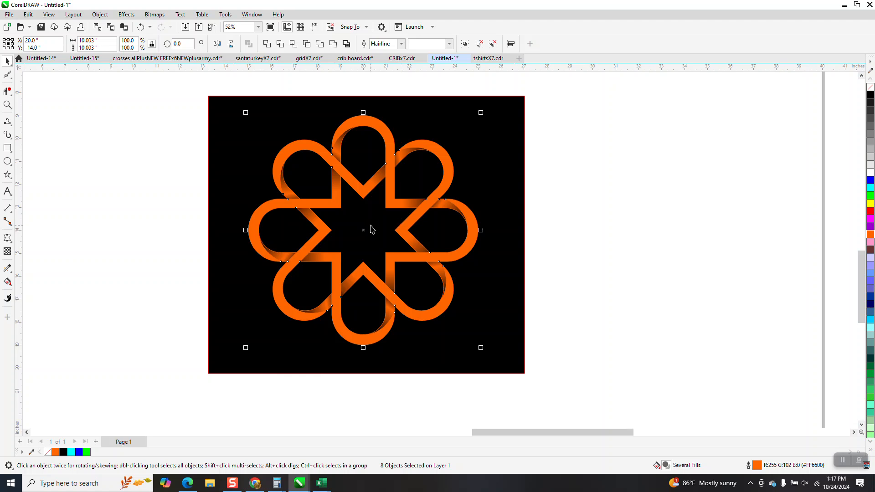
{"action": "scroll", "coordinate": [364, 230], "scroll_direction": "down", "scroll_amount": 3}
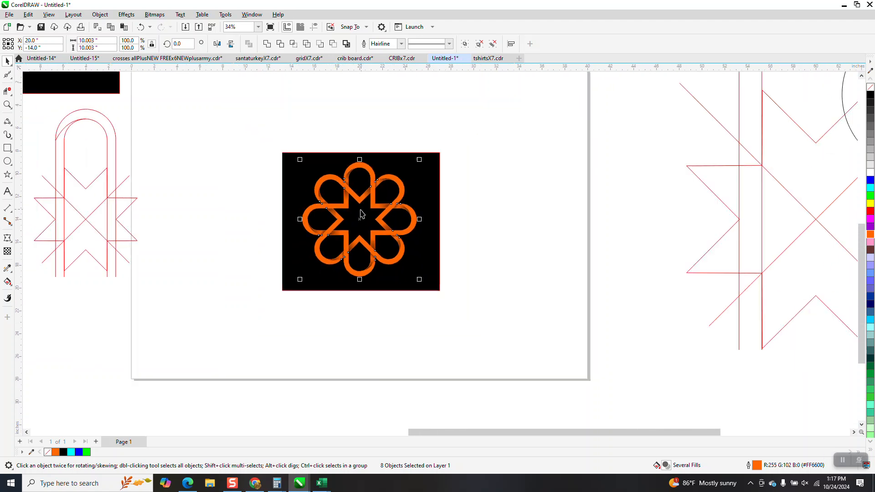
{"action": "scroll", "coordinate": [364, 214], "scroll_direction": "down", "scroll_amount": 1}
{"action": "left_click", "coordinate": [223, 175]}
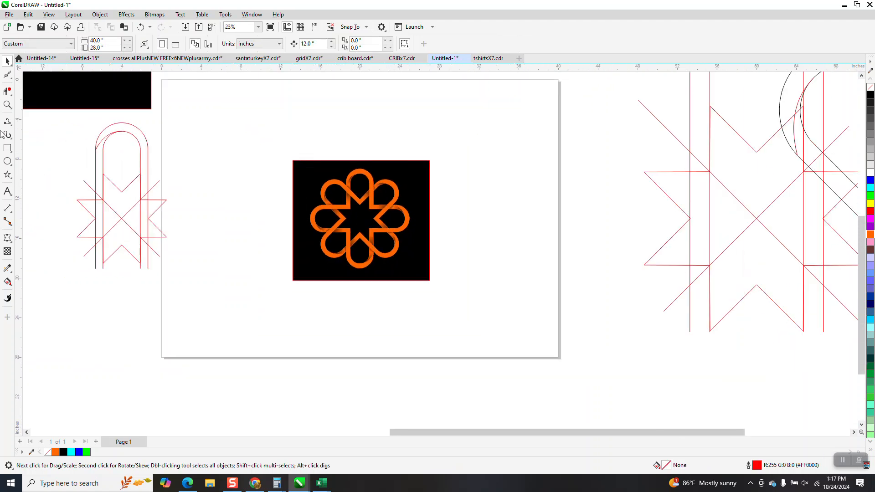
{"action": "left_click", "coordinate": [8, 104]}
{"action": "left_click_drag", "start_coordinate": [283, 157], "coordinate": [447, 265]}
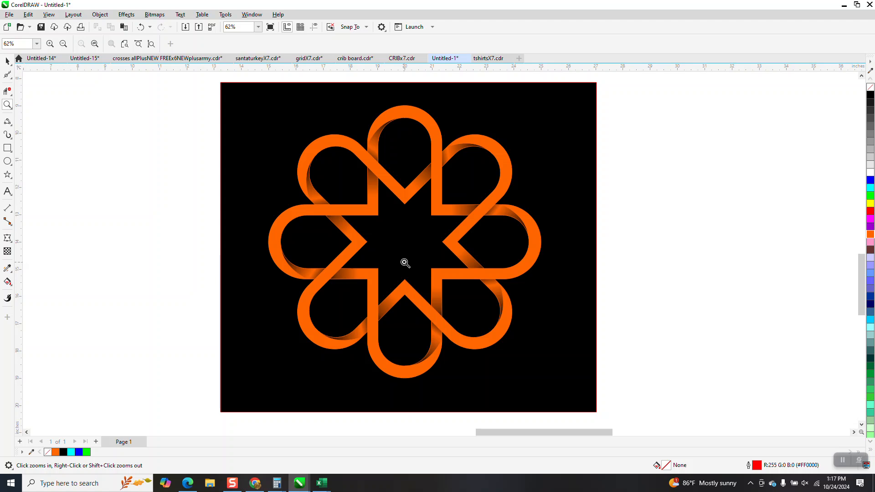
{"action": "scroll", "coordinate": [365, 249], "scroll_direction": "down", "scroll_amount": 1}
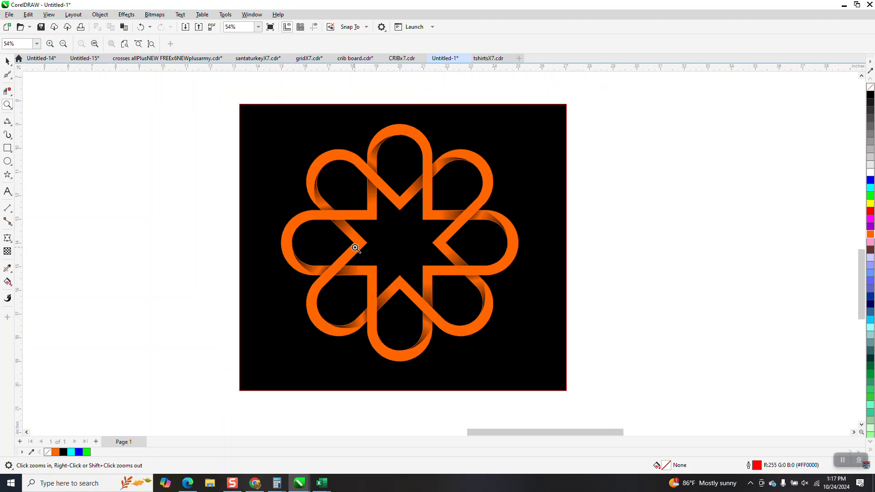